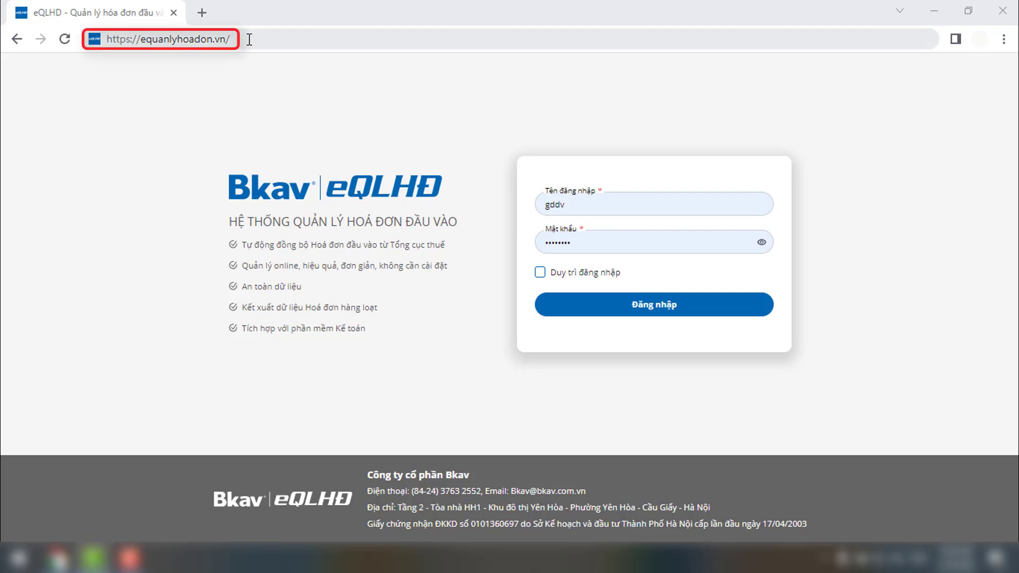
Step: Log in to Bkav eQLHD with the account's username and password
{"action": "left_click", "coordinate": [544, 307]}
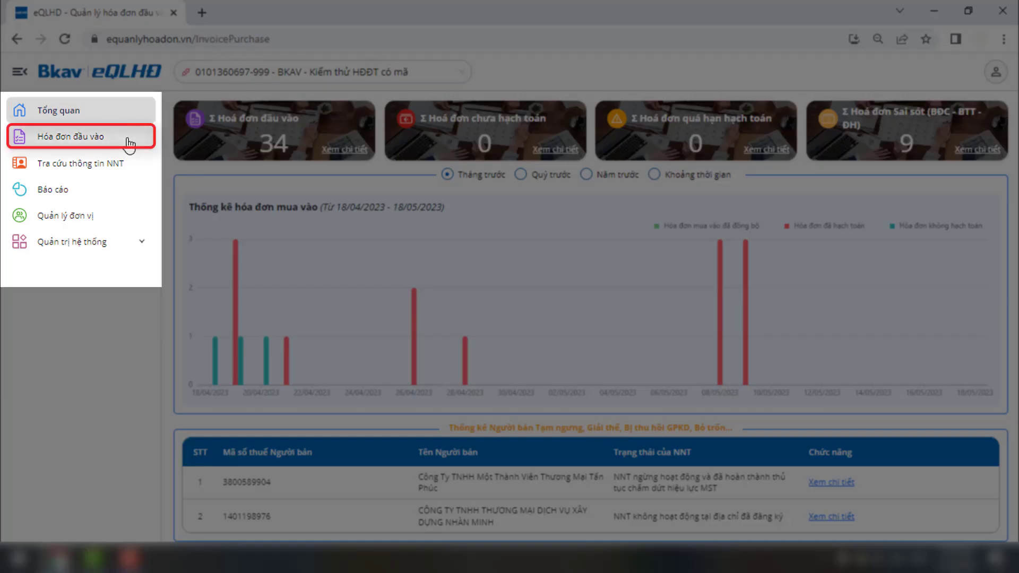
{"action": "left_click", "coordinate": [128, 140]}
{"action": "left_click", "coordinate": [128, 165]}
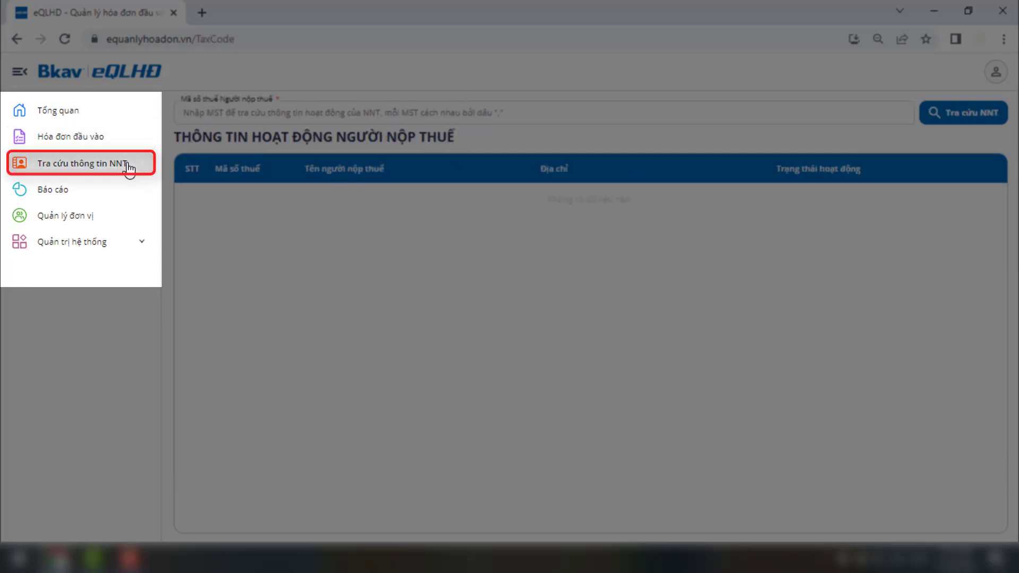
{"action": "left_click", "coordinate": [123, 197]}
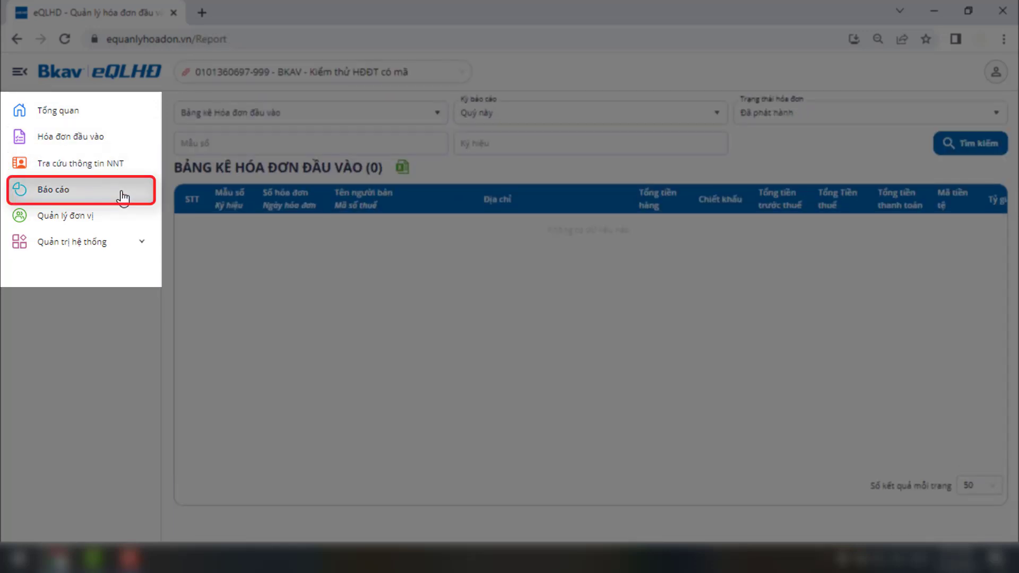
{"action": "left_click", "coordinate": [118, 218]}
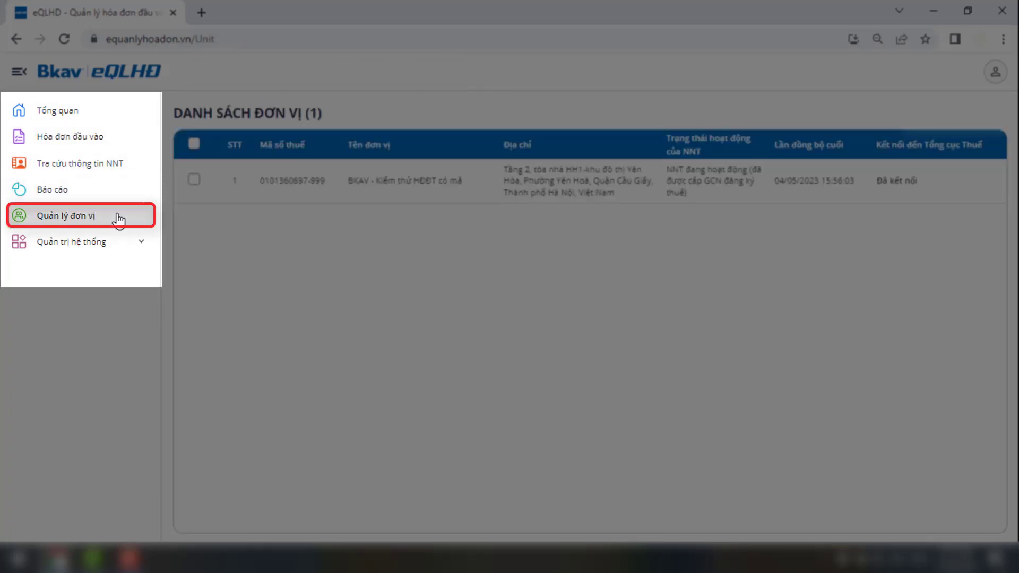
{"action": "left_click", "coordinate": [115, 242]}
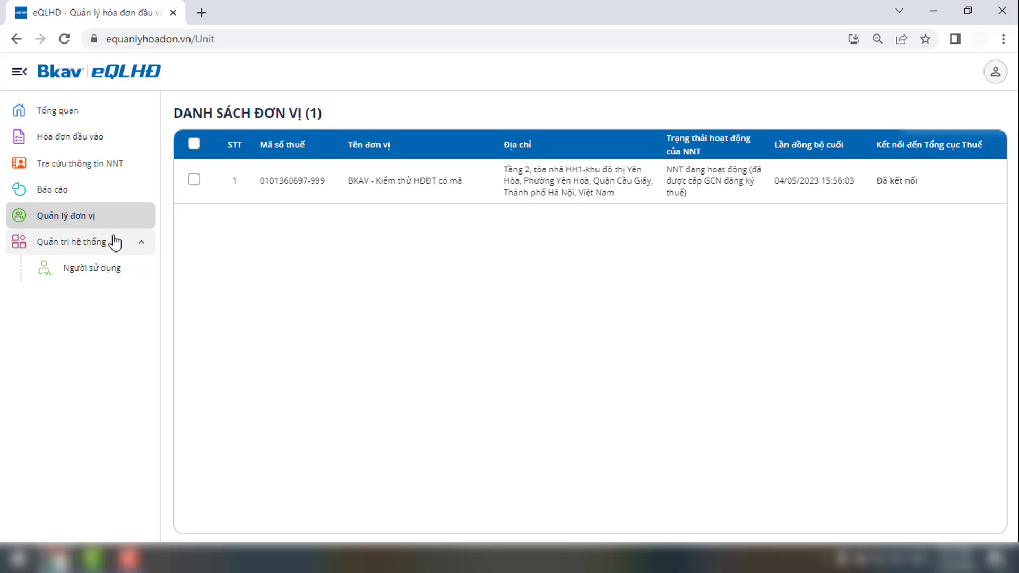
{"action": "left_click", "coordinate": [115, 242]}
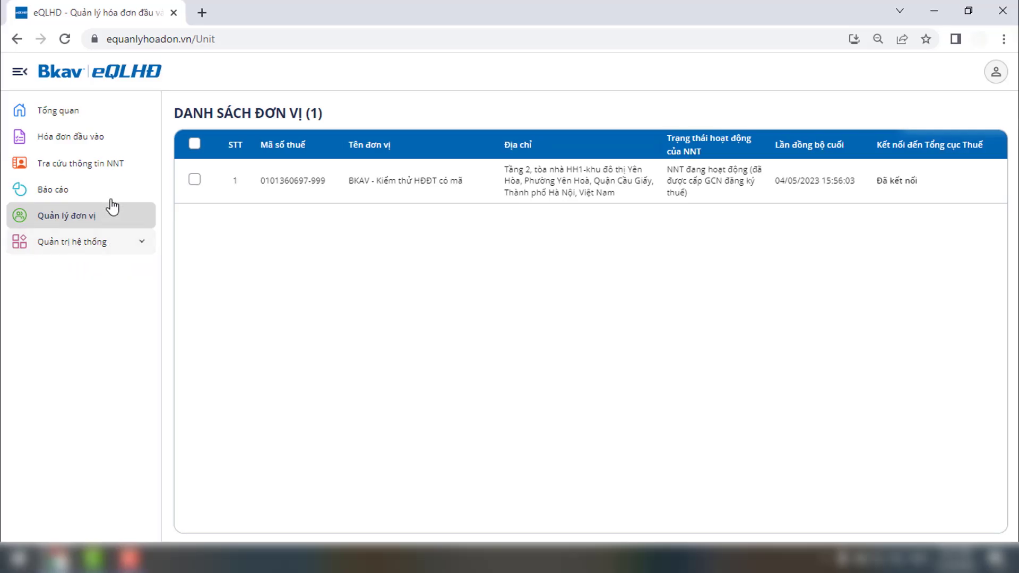
{"action": "left_click", "coordinate": [112, 123]}
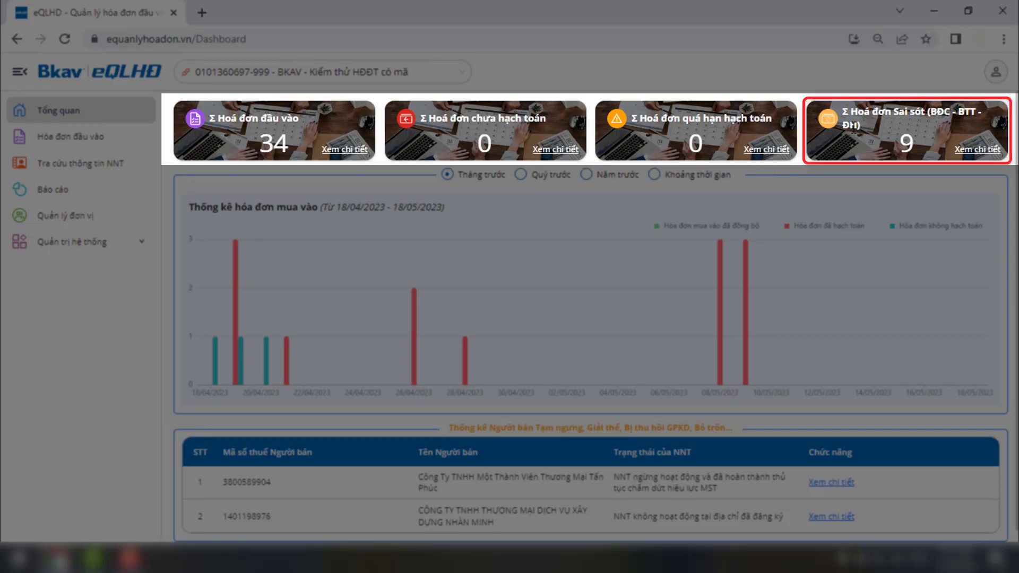
Step: Check the flagged invoices, then set the purchase chart to the custom range 18/05/2022–18/05/2023
{"action": "left_click", "coordinate": [978, 151]}
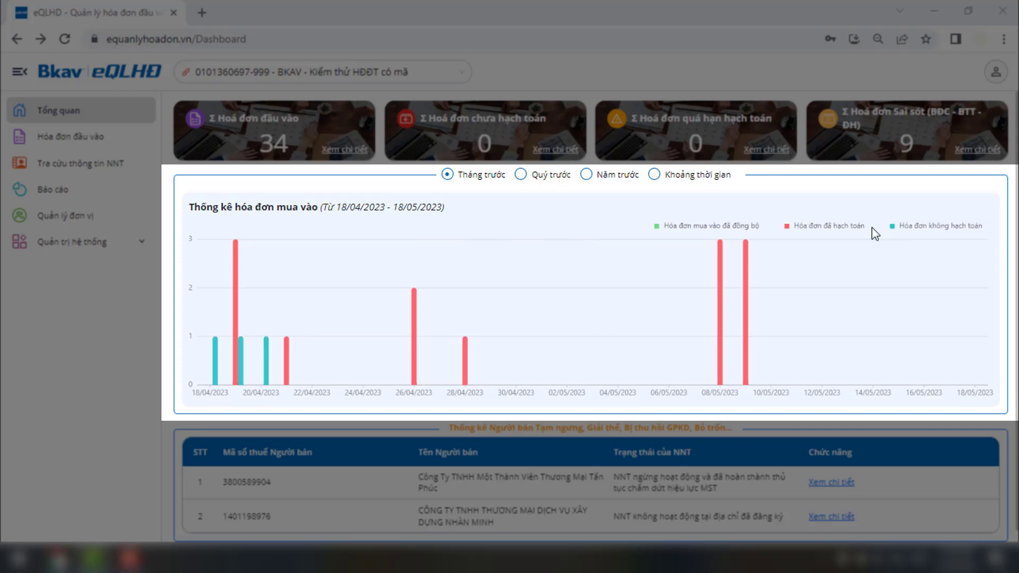
{"action": "left_click", "coordinate": [521, 177]}
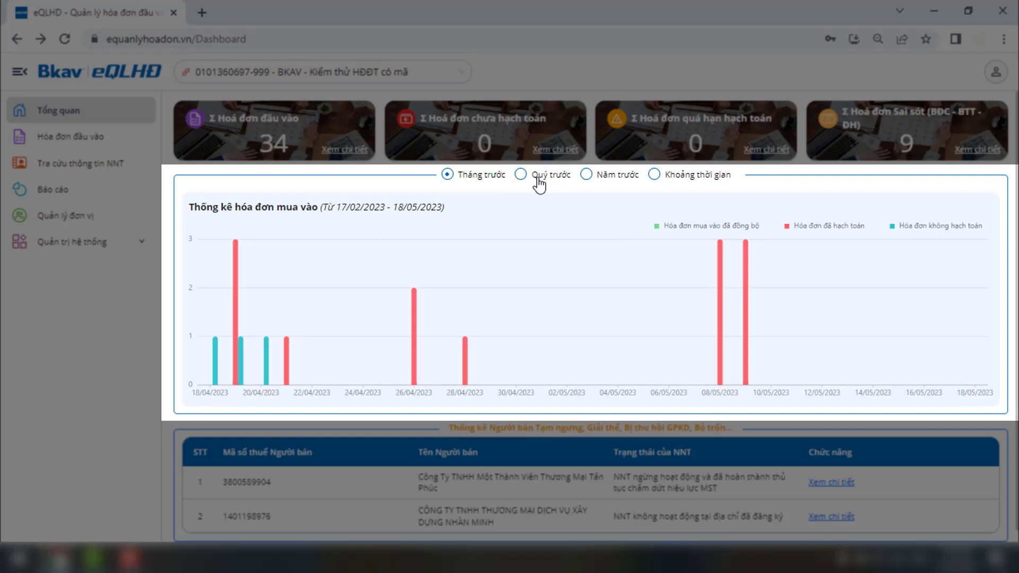
{"action": "left_click", "coordinate": [587, 176]}
{"action": "left_click", "coordinate": [656, 176]}
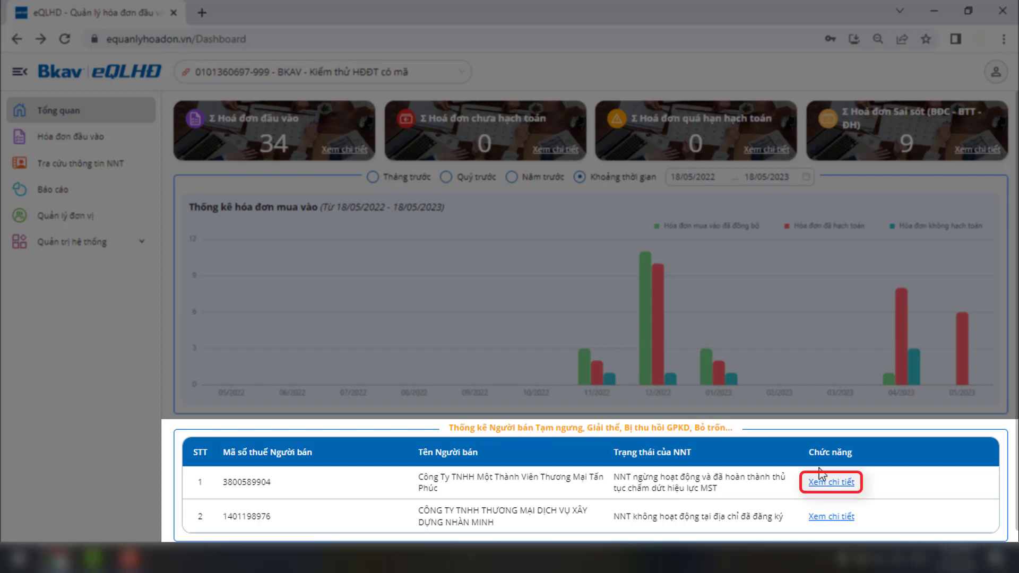
Step: View the first flagged seller's invoices, then return to the full 34-invoice input list
{"action": "left_click", "coordinate": [833, 483]}
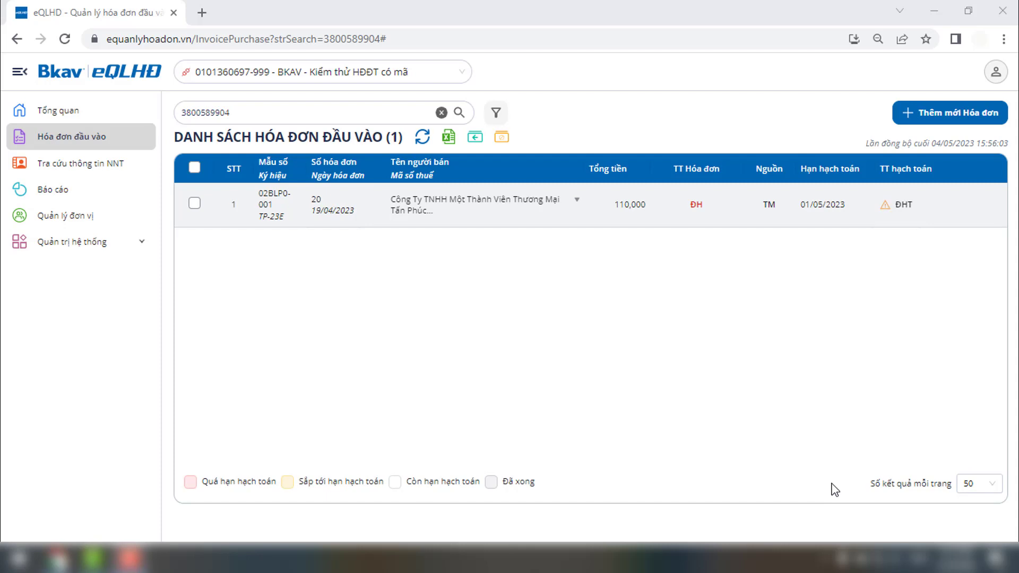
{"action": "left_click", "coordinate": [138, 138]}
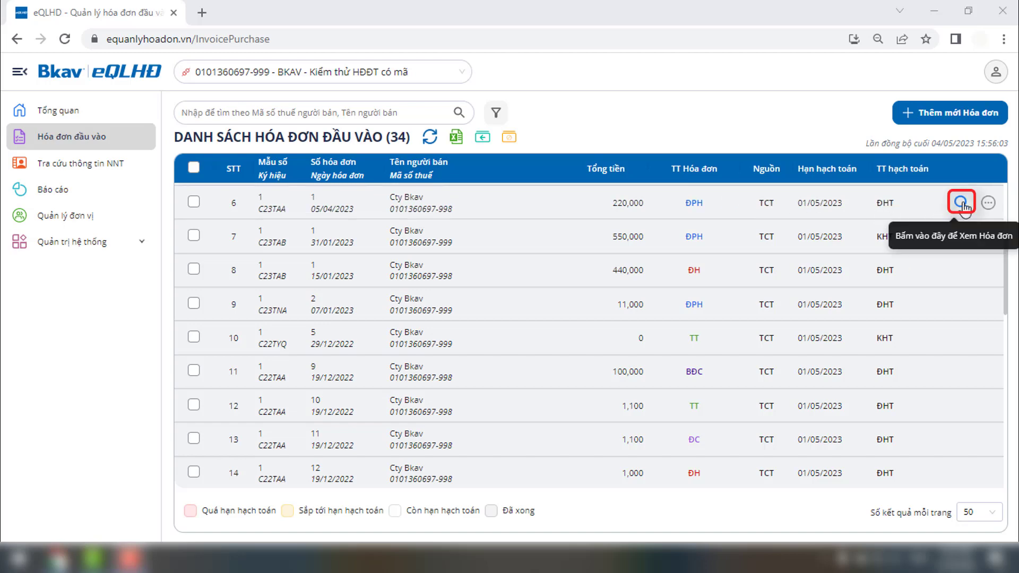
{"action": "left_click", "coordinate": [961, 203]}
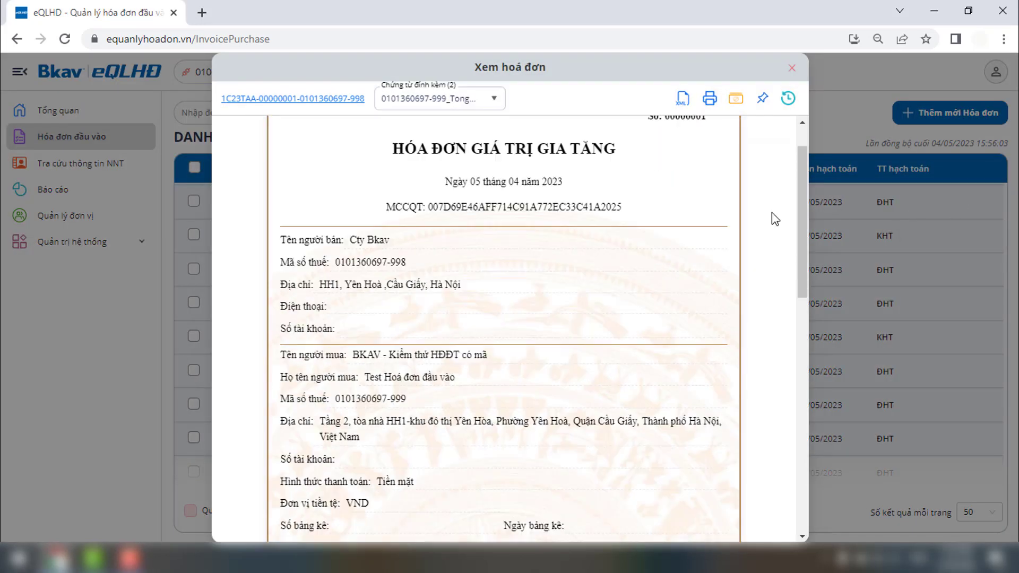
{"action": "scroll", "coordinate": [771, 212], "scroll_direction": "down", "scroll_amount": 12}
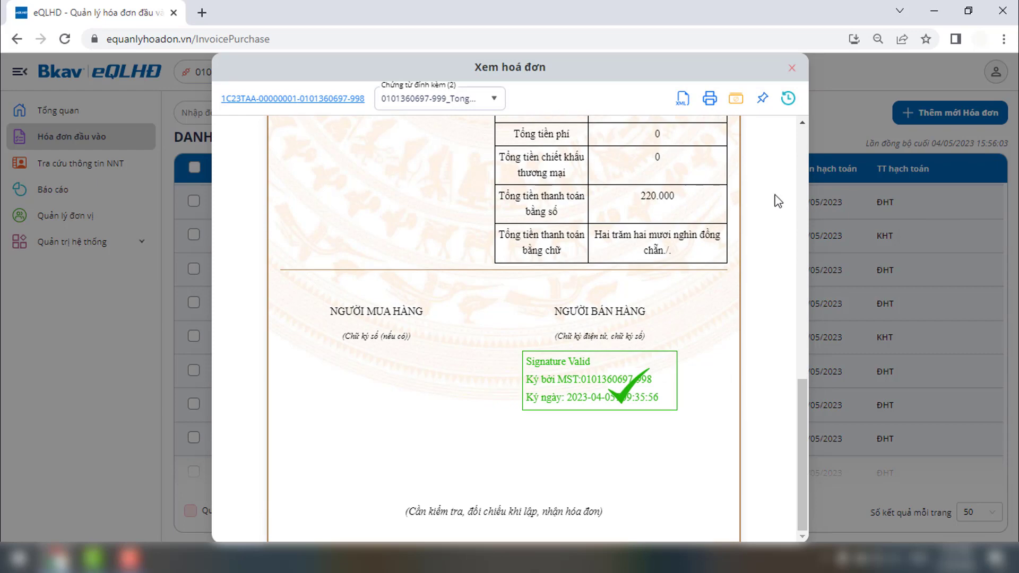
{"action": "left_click", "coordinate": [792, 68]}
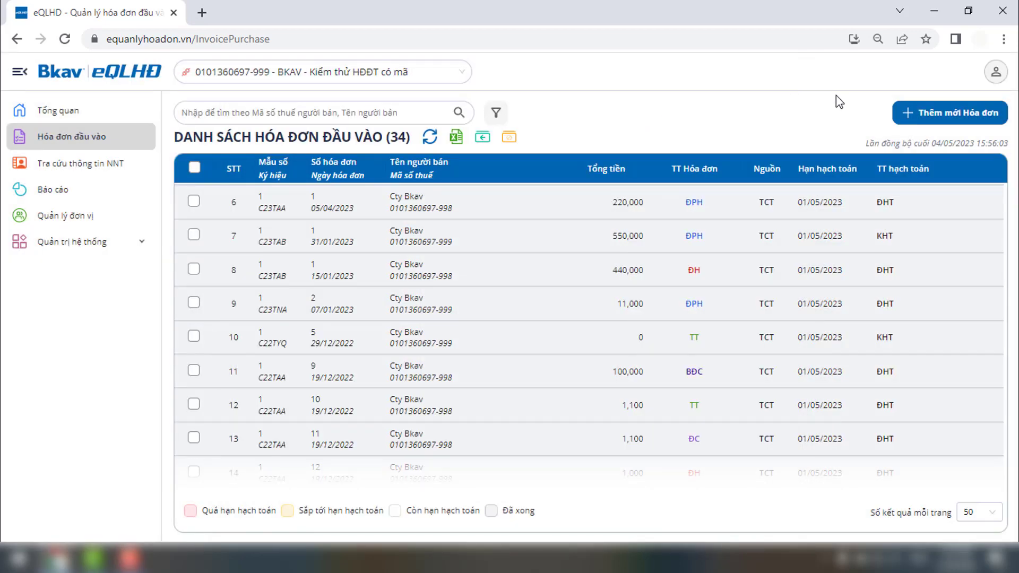
{"action": "left_click", "coordinate": [987, 204]}
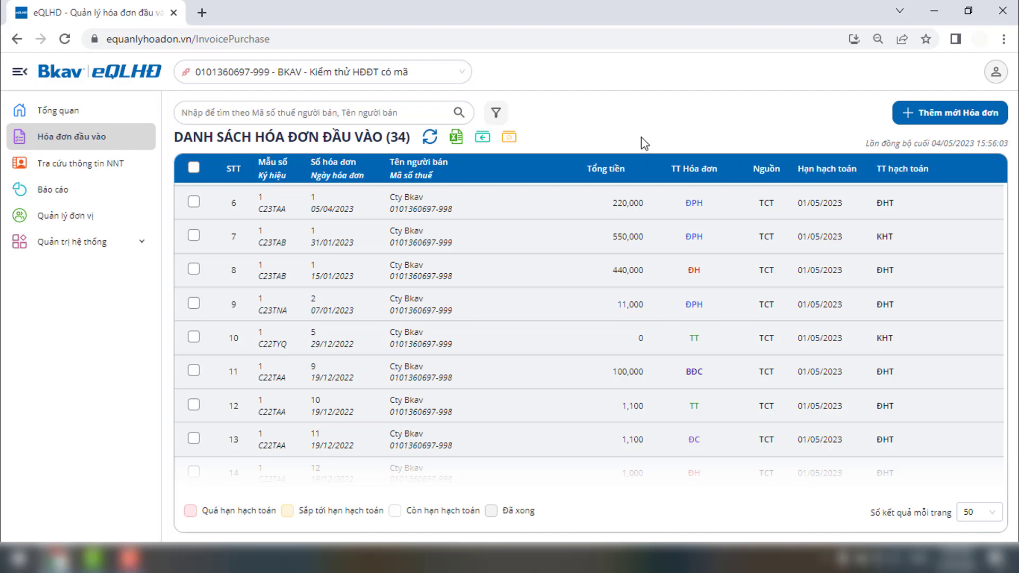
{"action": "left_click", "coordinate": [908, 114]}
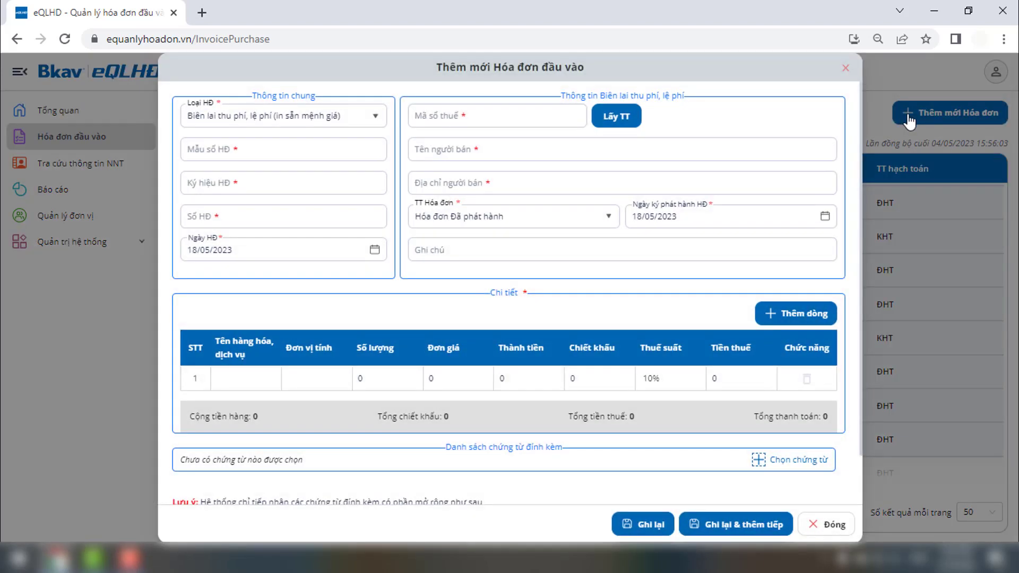
{"action": "left_click", "coordinate": [335, 150]}
{"action": "type", "text": "02BLP0-001"}
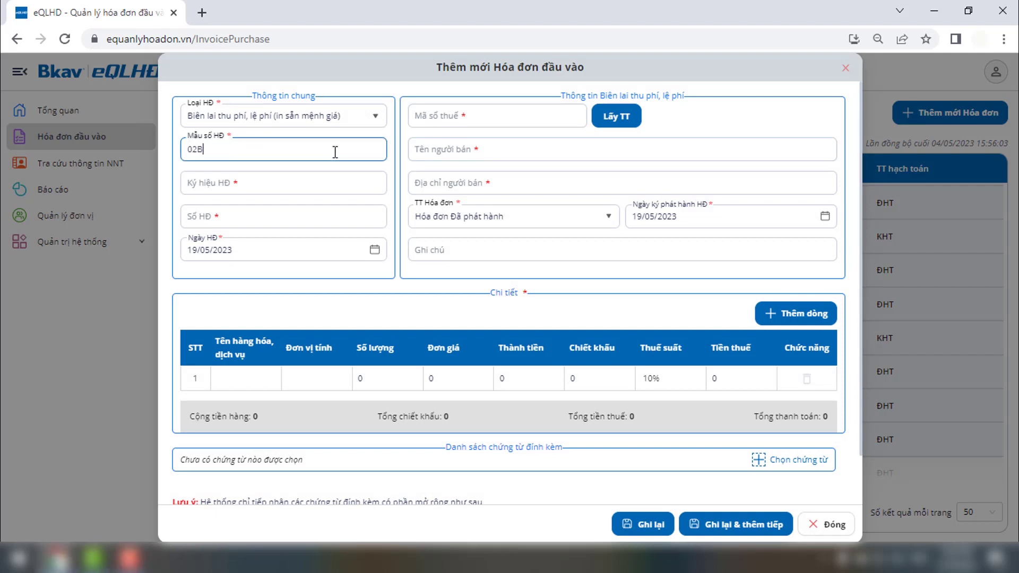
{"action": "left_click", "coordinate": [336, 183]}
{"action": "type", "text": "AB-23E"}
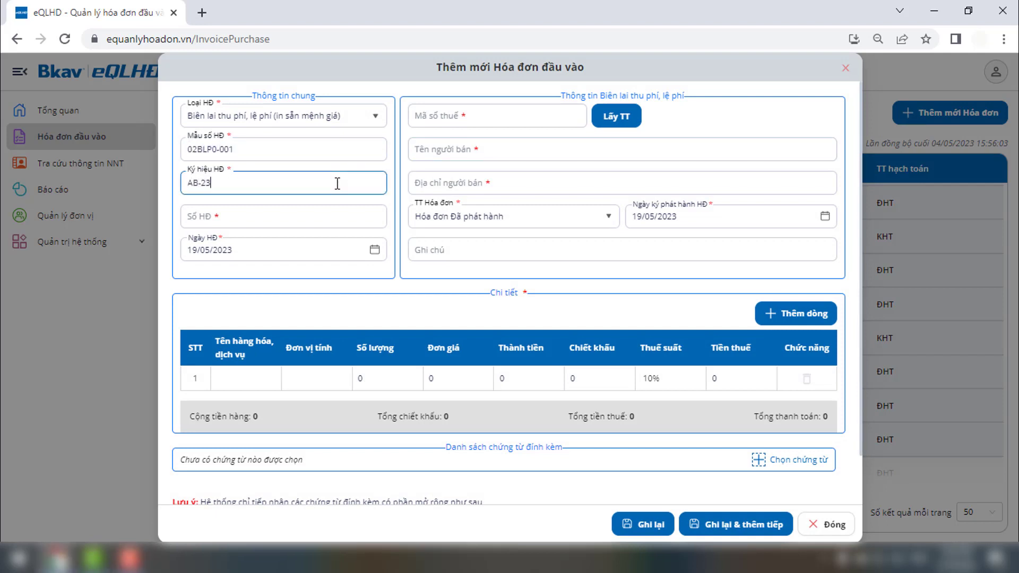
{"action": "left_click", "coordinate": [336, 212]}
{"action": "type", "text": "1"}
{"action": "left_click", "coordinate": [416, 117]}
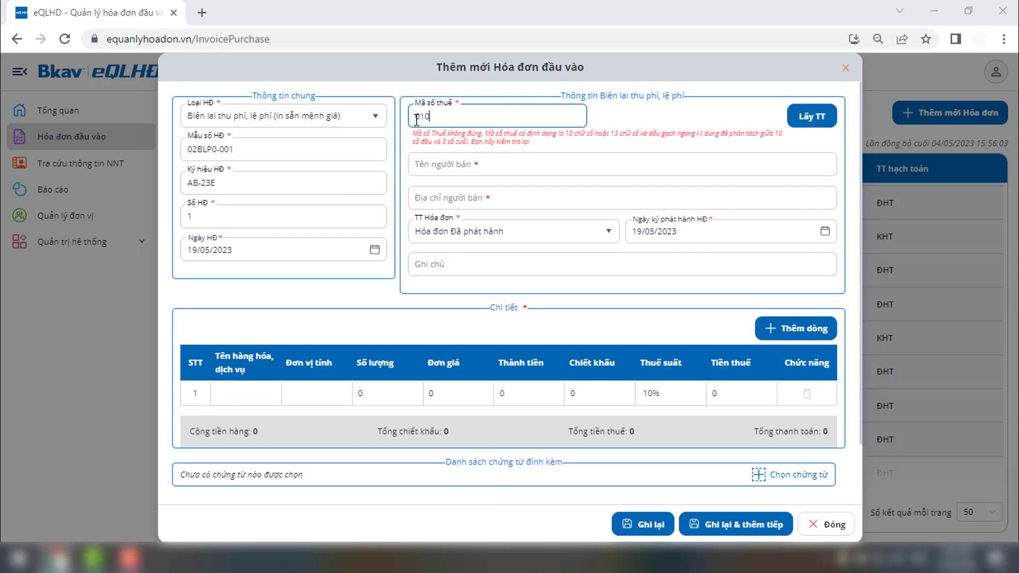
{"action": "left_click", "coordinate": [615, 117]}
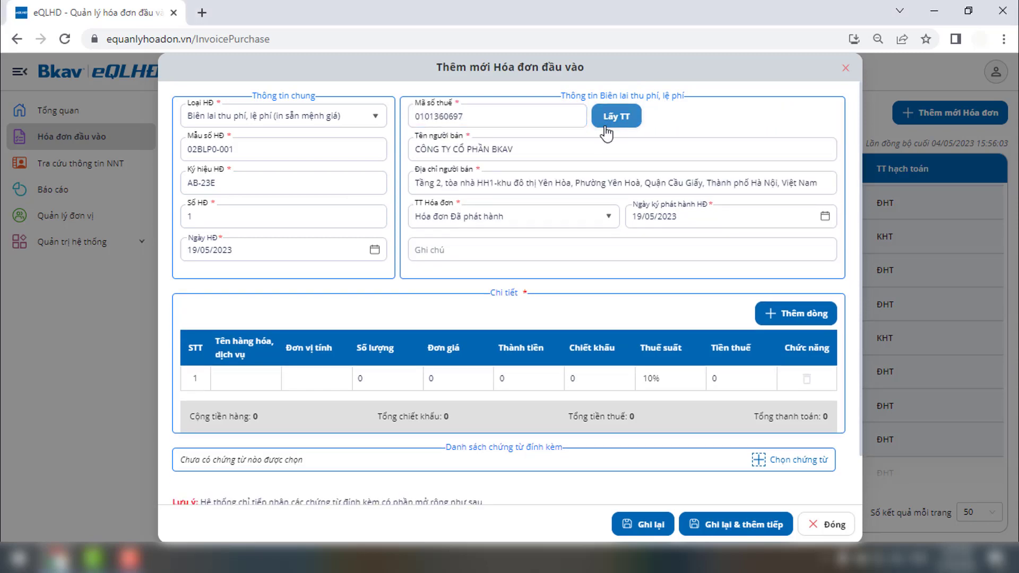
Step: Add line item 'Phí dịch vụ', unit 'người', quantity 1000, price 10000, and save the invoice
{"action": "left_click", "coordinate": [257, 376]}
{"action": "type", "text": "Phí dịch vụ"}
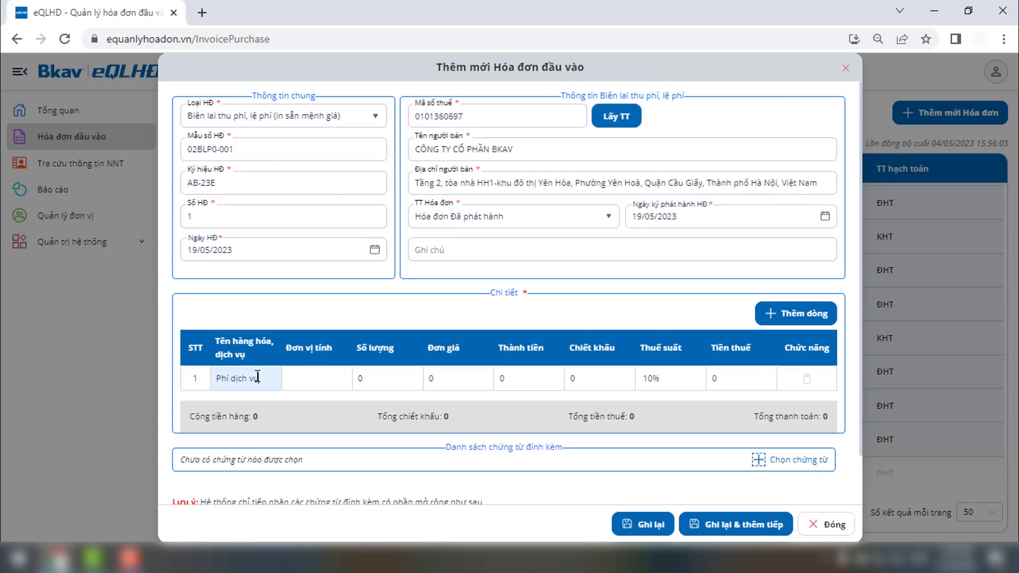
{"action": "left_click", "coordinate": [299, 377]}
{"action": "type", "text": "người"}
{"action": "left_click", "coordinate": [357, 379]}
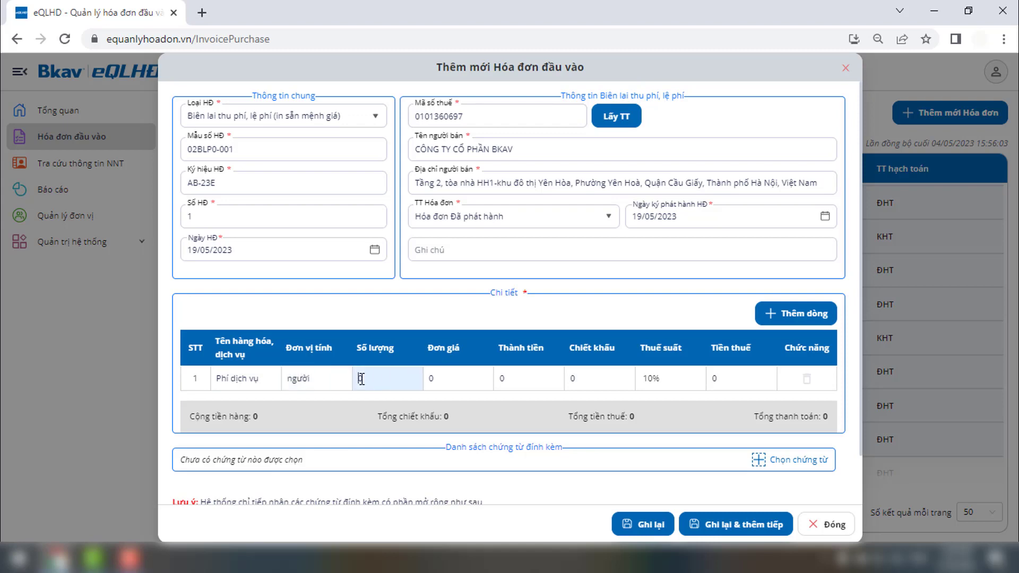
{"action": "type", "text": "1000"}
{"action": "left_click", "coordinate": [427, 378]}
{"action": "type", "text": "100000"}
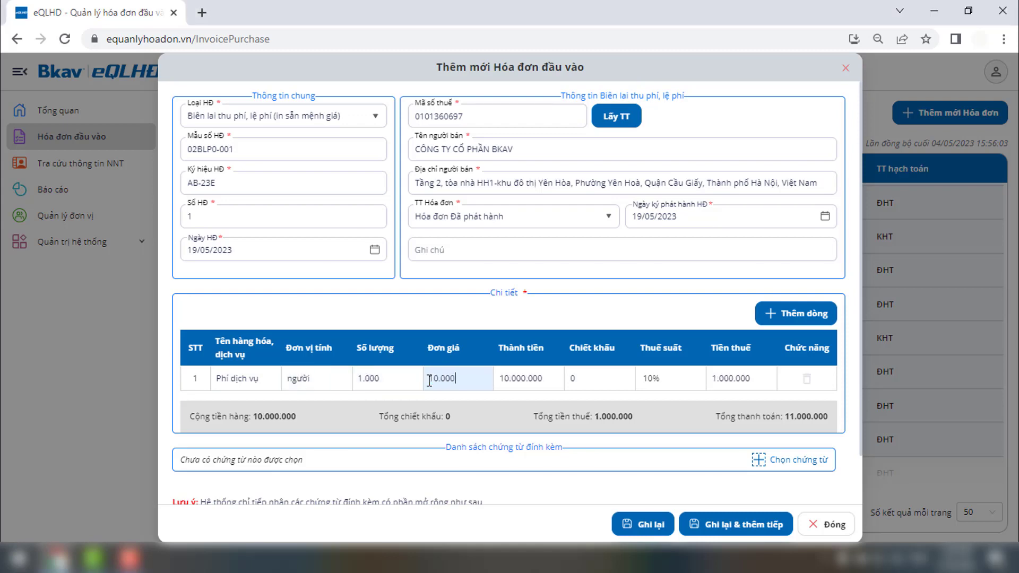
{"action": "left_click", "coordinate": [630, 524]}
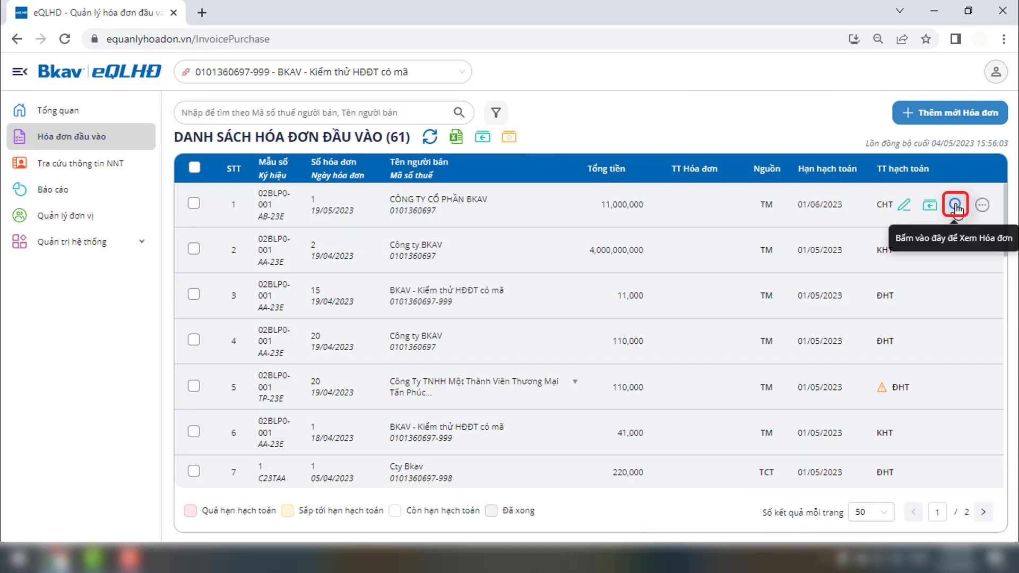
Step: Preview the new invoice AB-23E no. 1 and close the preview
{"action": "left_click", "coordinate": [923, 207]}
{"action": "scroll", "coordinate": [785, 254], "scroll_direction": "down", "scroll_amount": 2}
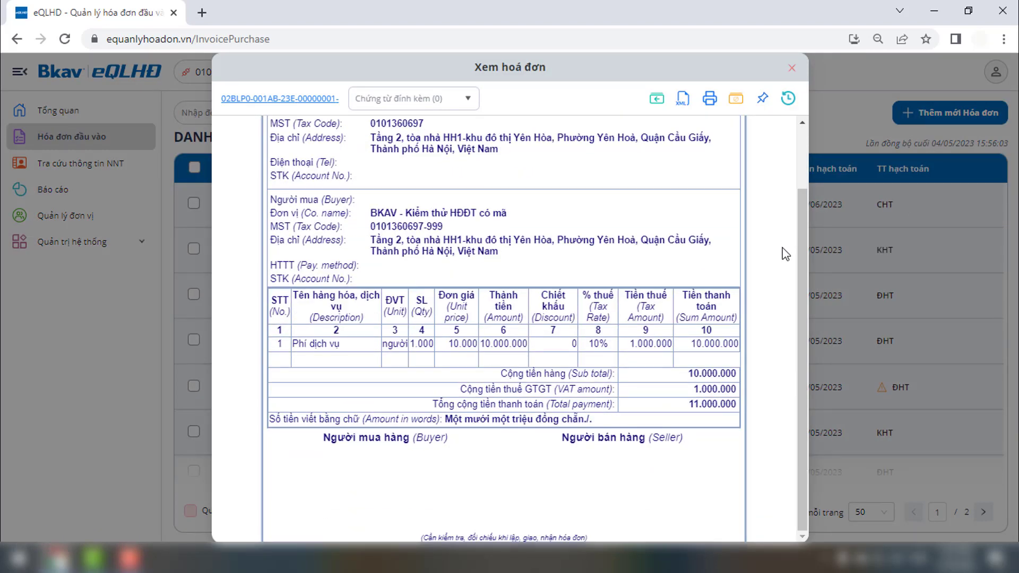
{"action": "scroll", "coordinate": [786, 253], "scroll_direction": "up", "scroll_amount": 3}
{"action": "left_click", "coordinate": [792, 67]}
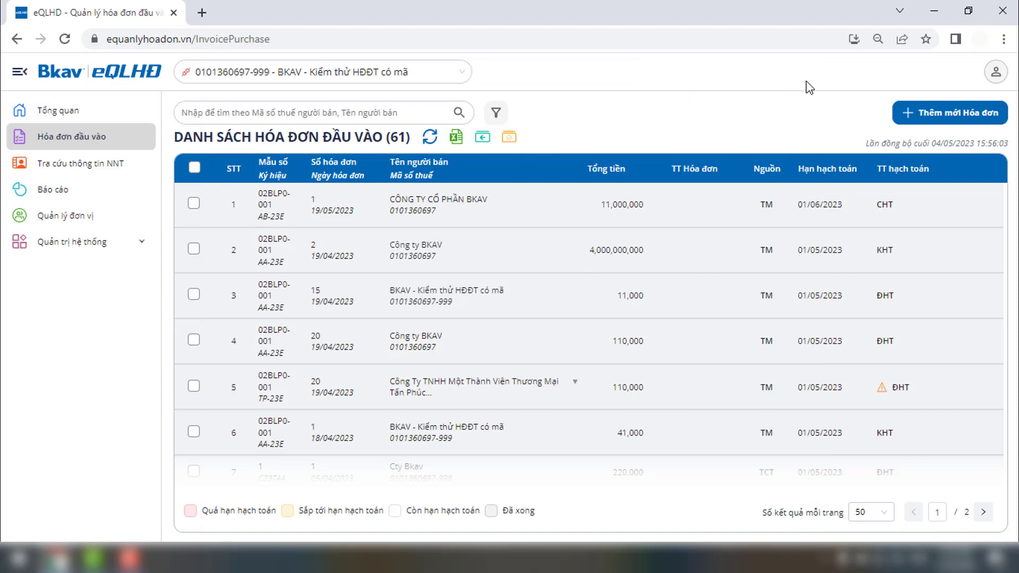
{"action": "mouse_move", "coordinate": [905, 212]}
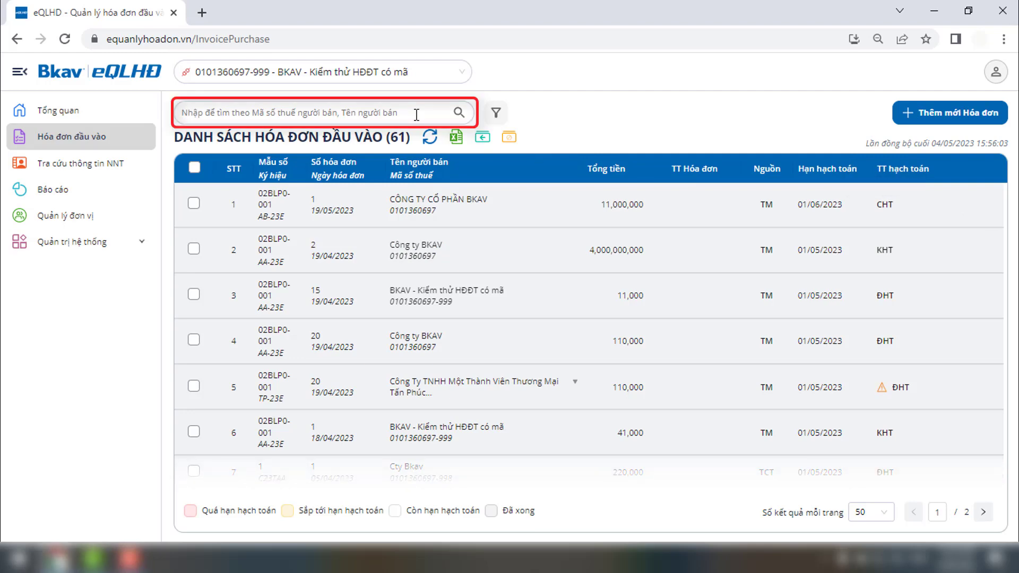
Step: Search for seller BKAV, then filter by invoice number 1 and seller name BKAV
{"action": "type", "text": "BKAV"}
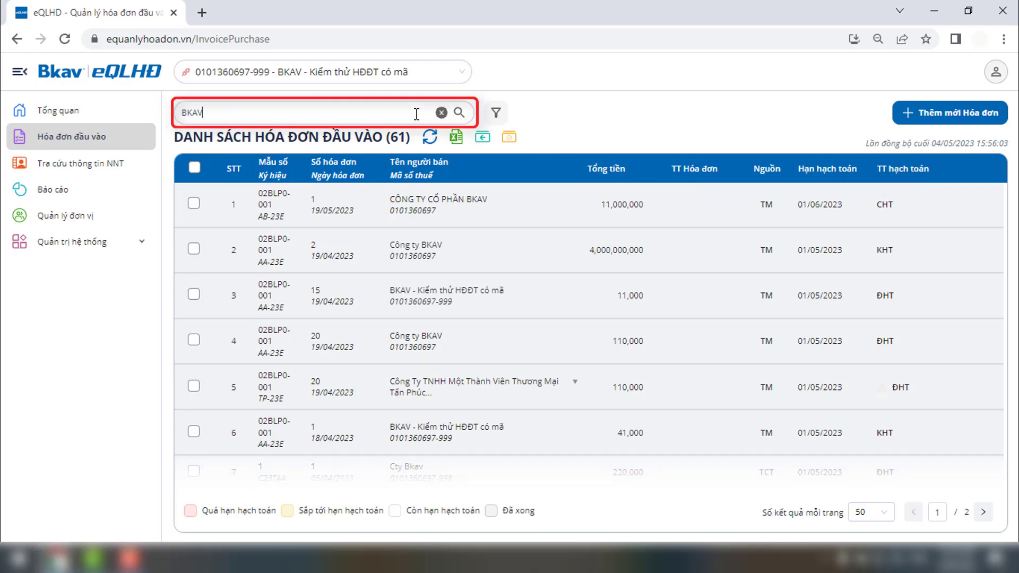
{"action": "left_click", "coordinate": [457, 113]}
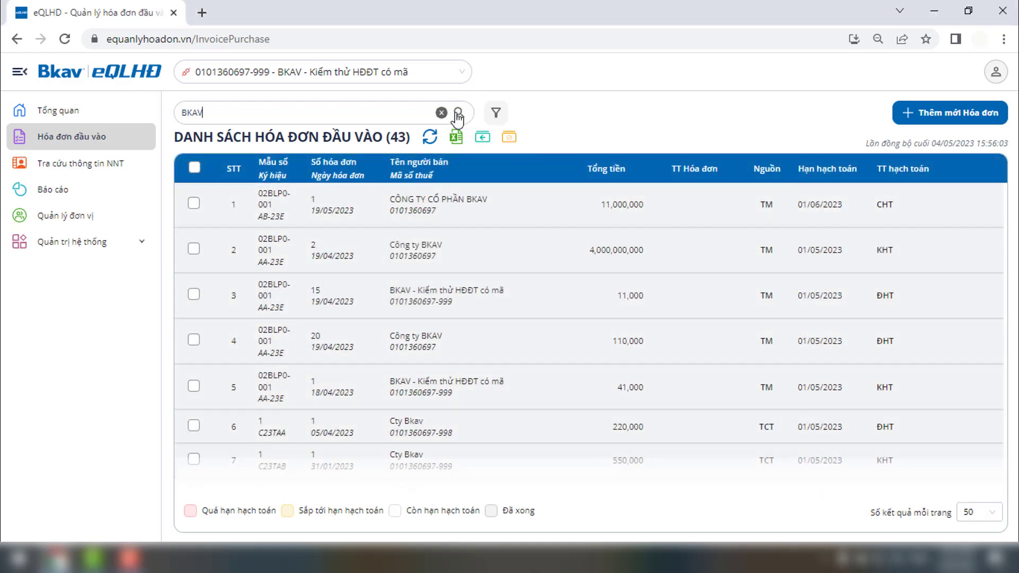
{"action": "left_click", "coordinate": [495, 114]}
{"action": "left_click", "coordinate": [852, 278]}
{"action": "type", "text": "1"}
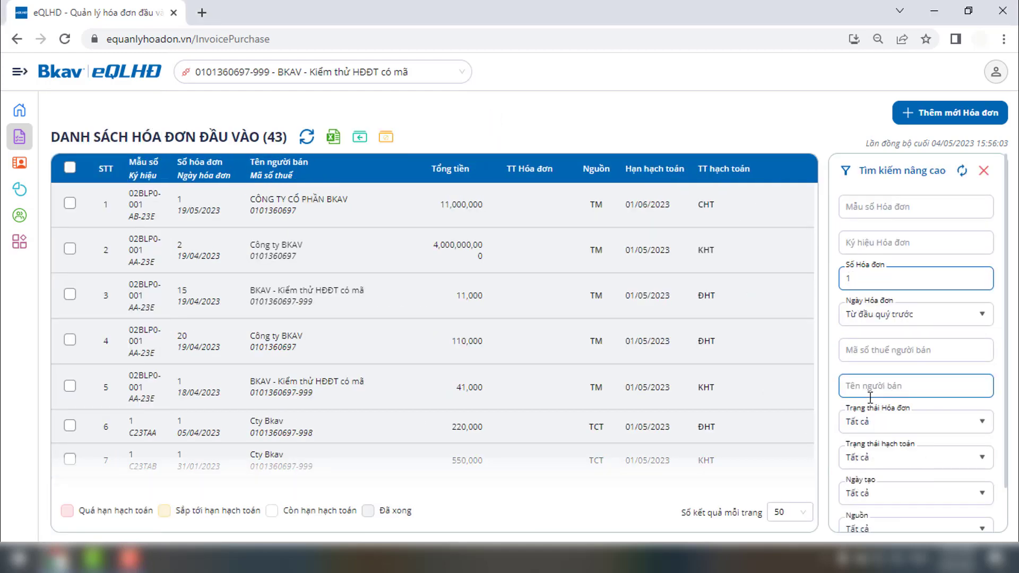
{"action": "left_click", "coordinate": [871, 396]}
{"action": "type", "text": "BKAV"}
{"action": "scroll", "coordinate": [871, 397], "scroll_direction": "down", "scroll_amount": 2}
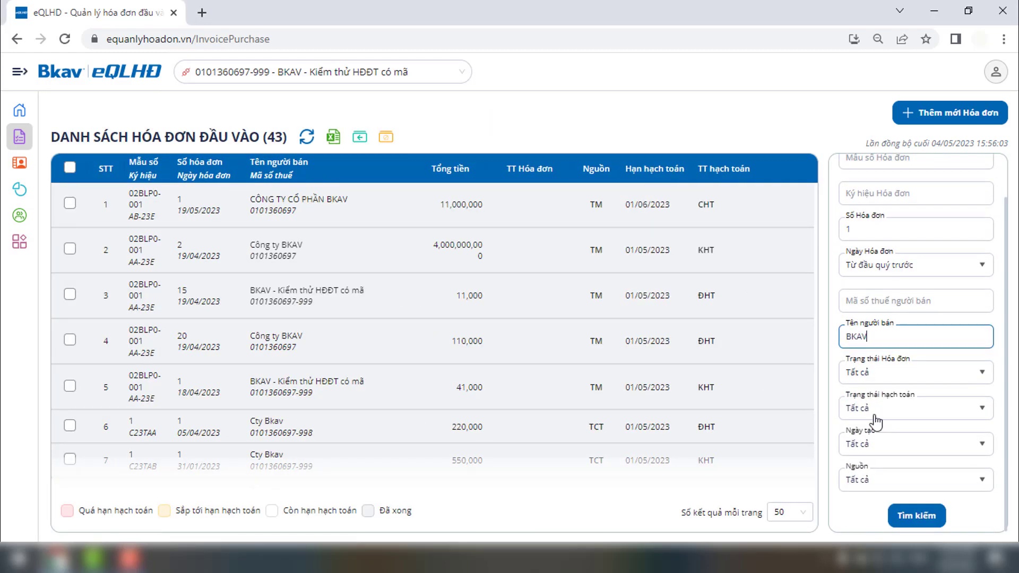
{"action": "left_click", "coordinate": [908, 516]}
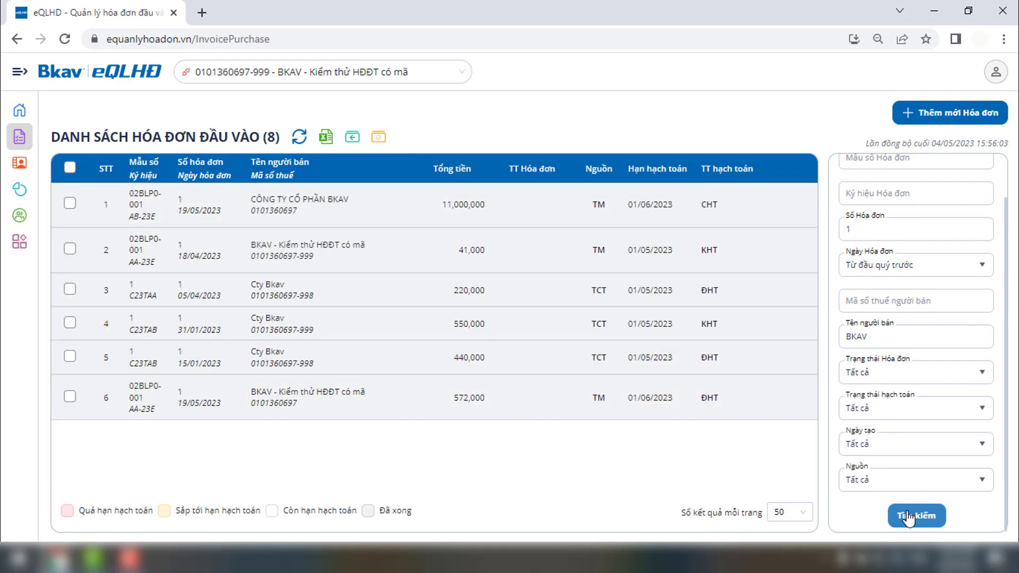
Step: Review the Excel export options for the invoice list and close the window without exporting
{"action": "left_click", "coordinate": [326, 138]}
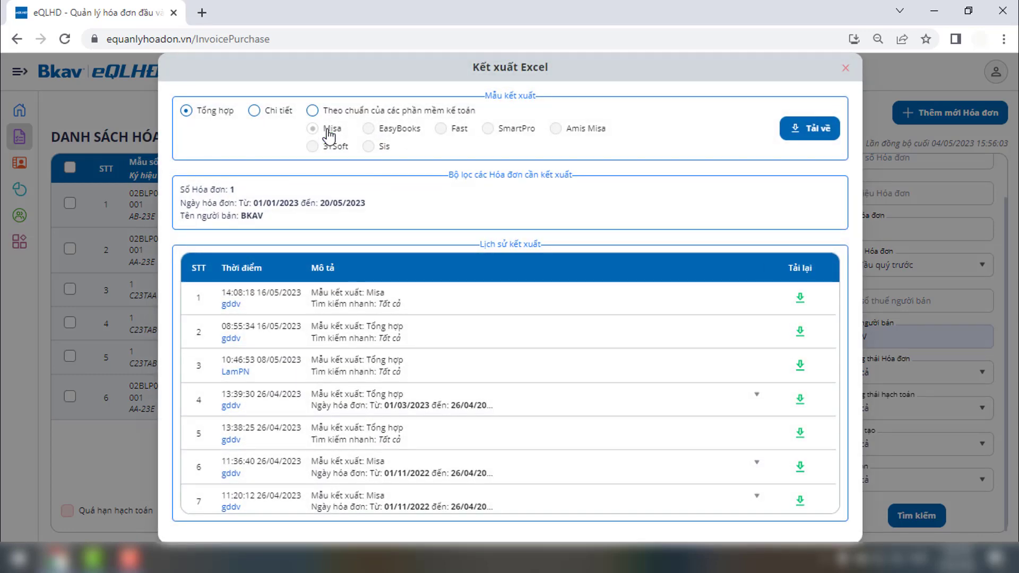
{"action": "mouse_move", "coordinate": [219, 122]}
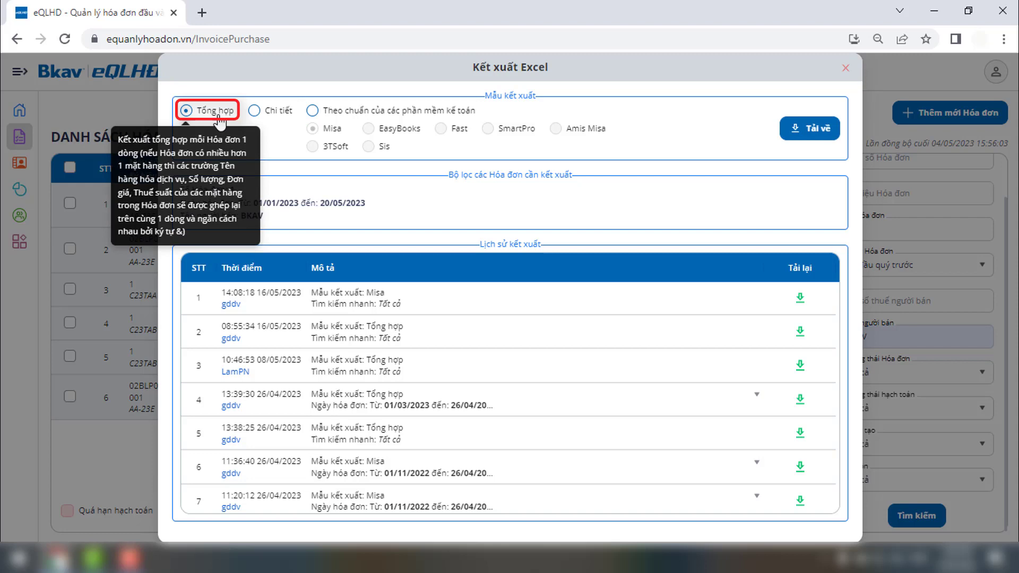
{"action": "mouse_move", "coordinate": [260, 117]}
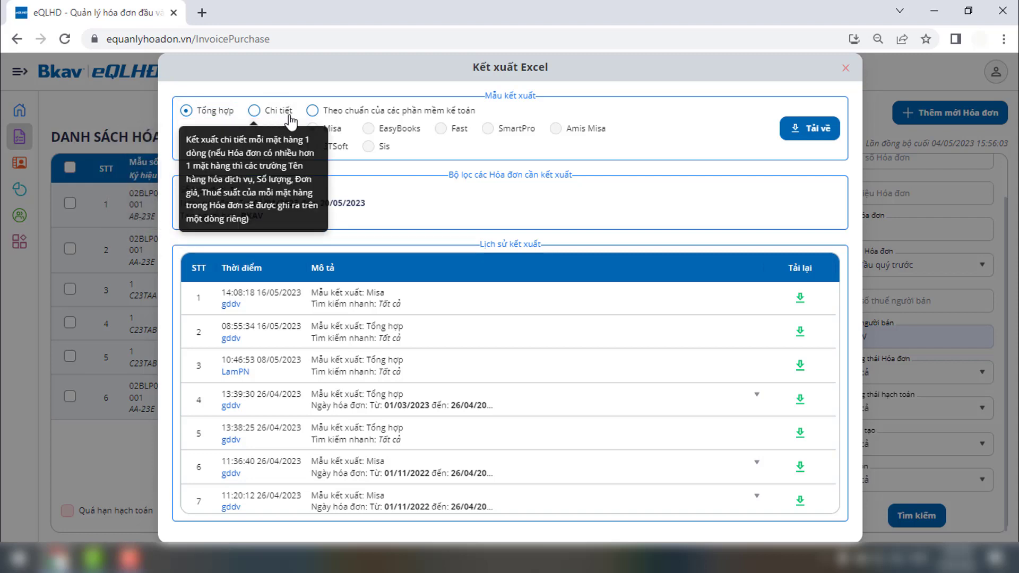
{"action": "mouse_move", "coordinate": [316, 116]}
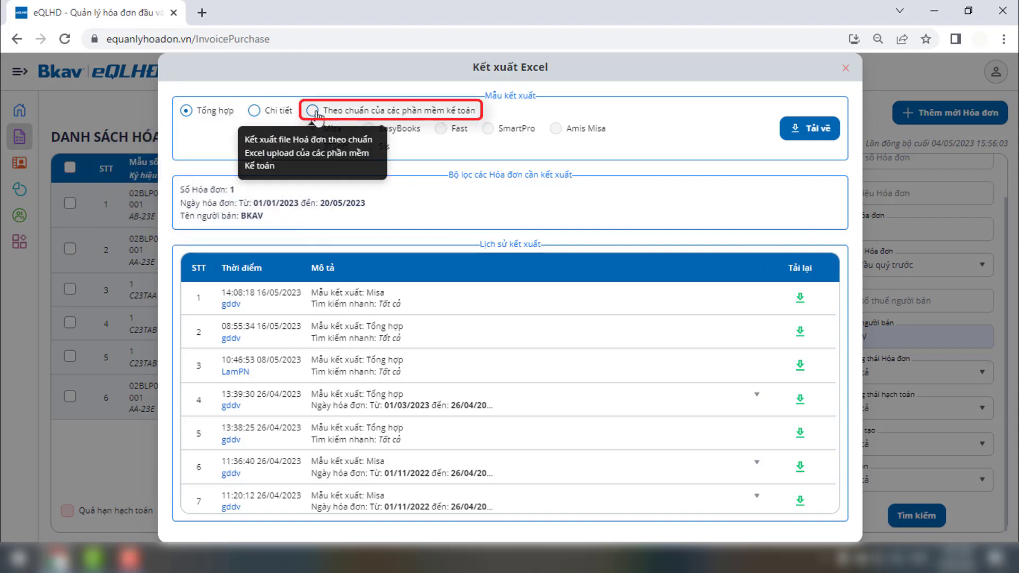
{"action": "left_click", "coordinate": [845, 68]}
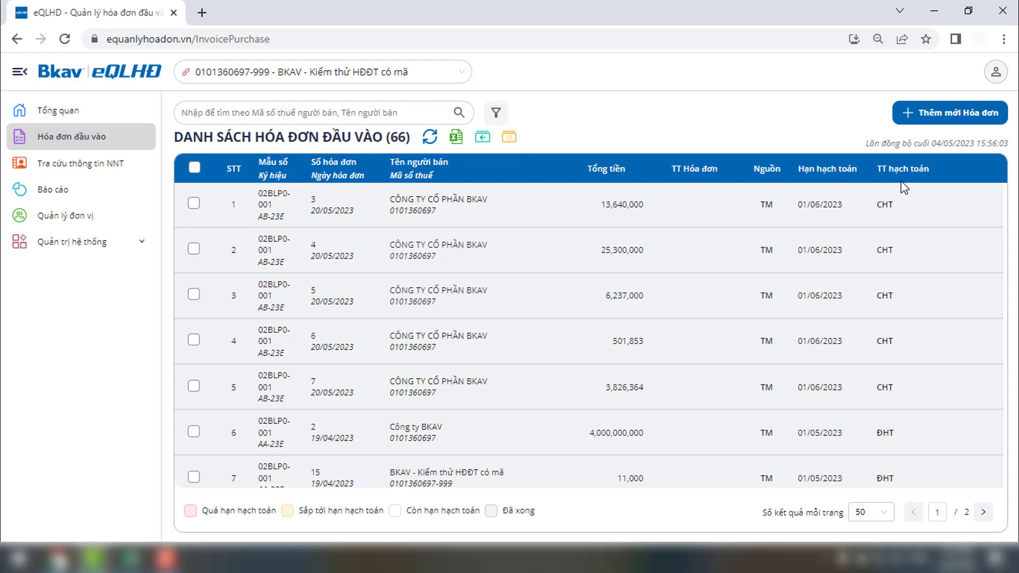
Step: Mark invoice 3, then invoices 4 and 5, then all remaining unaccounted invoices as ĐHT
{"action": "mouse_move", "coordinate": [927, 206]}
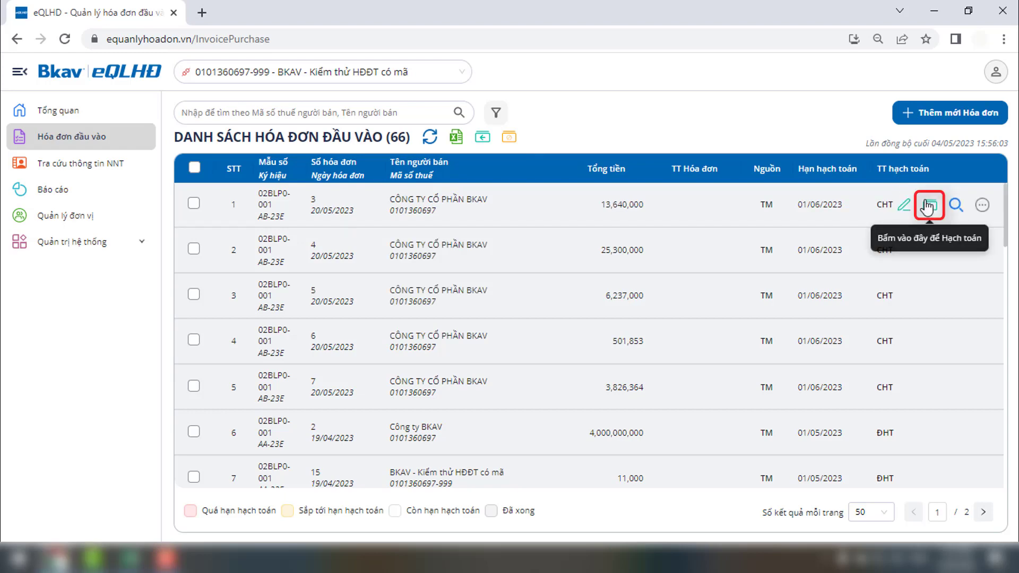
{"action": "left_click", "coordinate": [928, 206]}
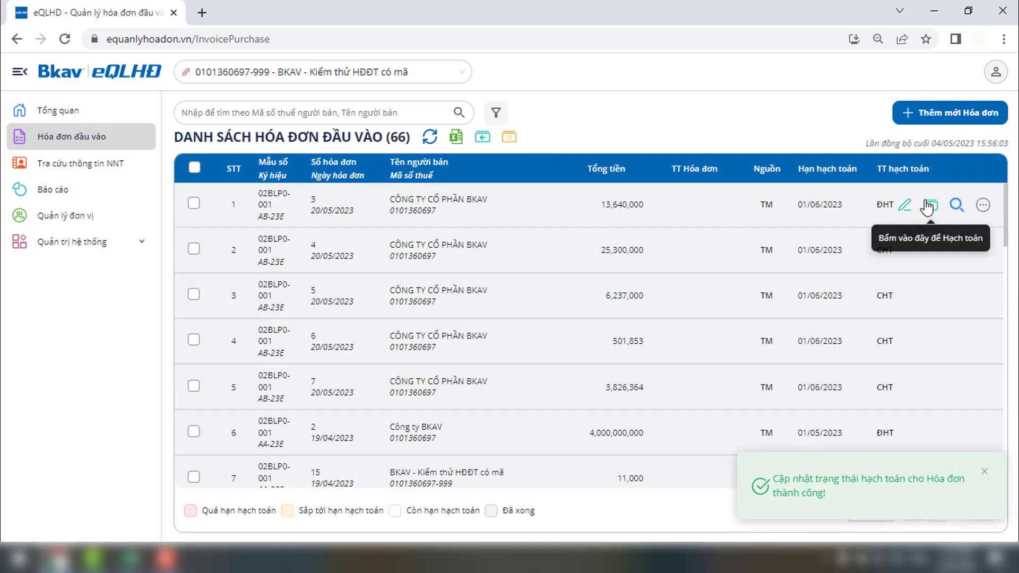
{"action": "left_click", "coordinate": [193, 248]}
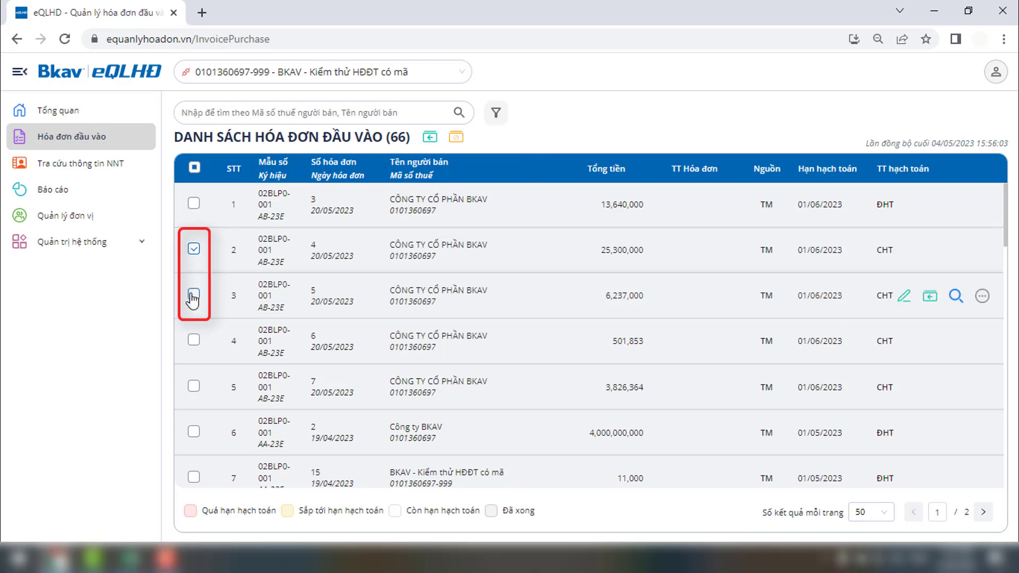
{"action": "left_click", "coordinate": [193, 295]}
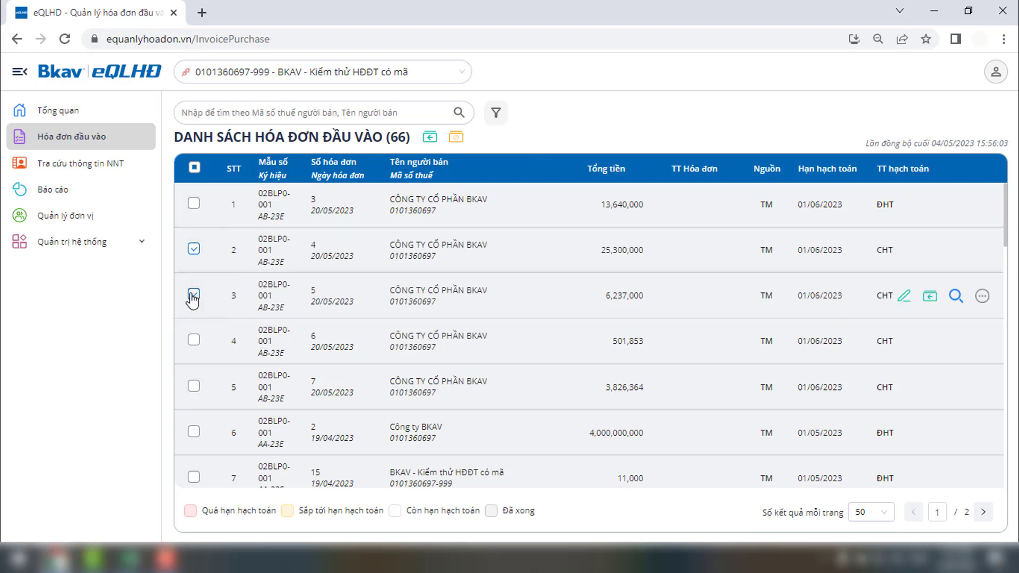
{"action": "left_click", "coordinate": [423, 141]}
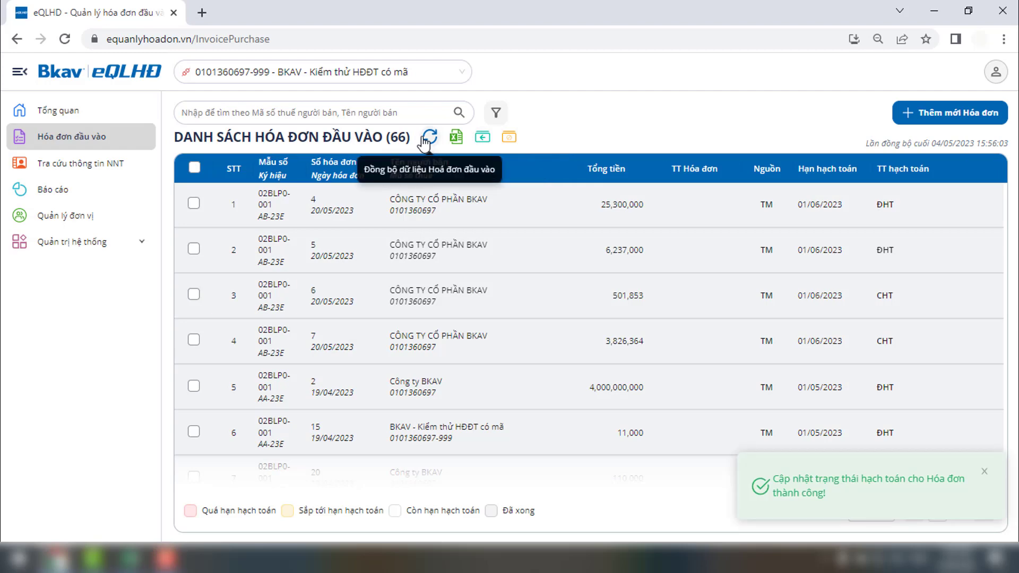
{"action": "left_click", "coordinate": [484, 140]}
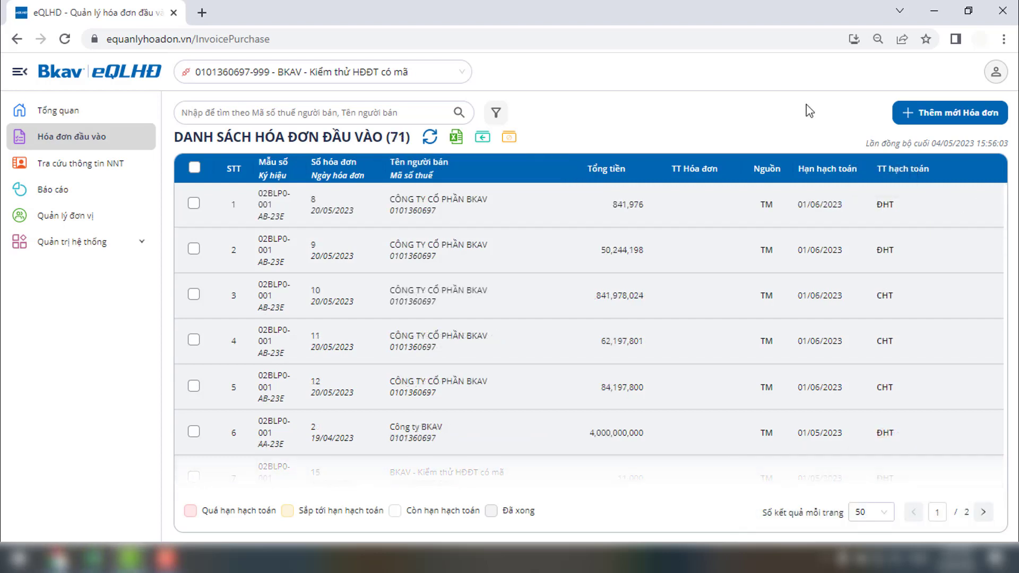
Step: Mark invoices 10–12 as not accounted with reason 'Hóa dơn không đủ chứng từ'
{"action": "left_click", "coordinate": [984, 300]}
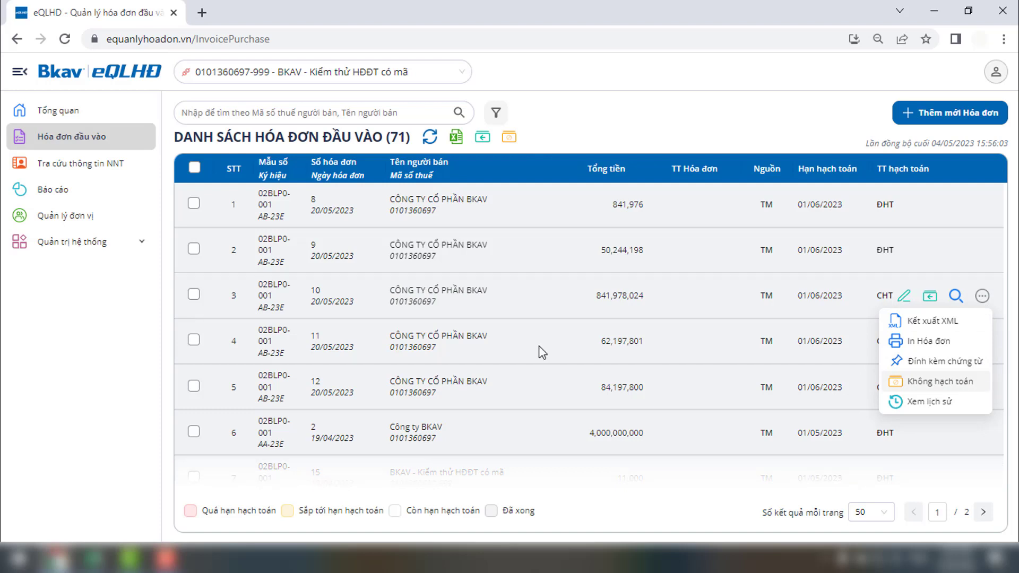
{"action": "left_click", "coordinate": [194, 295]}
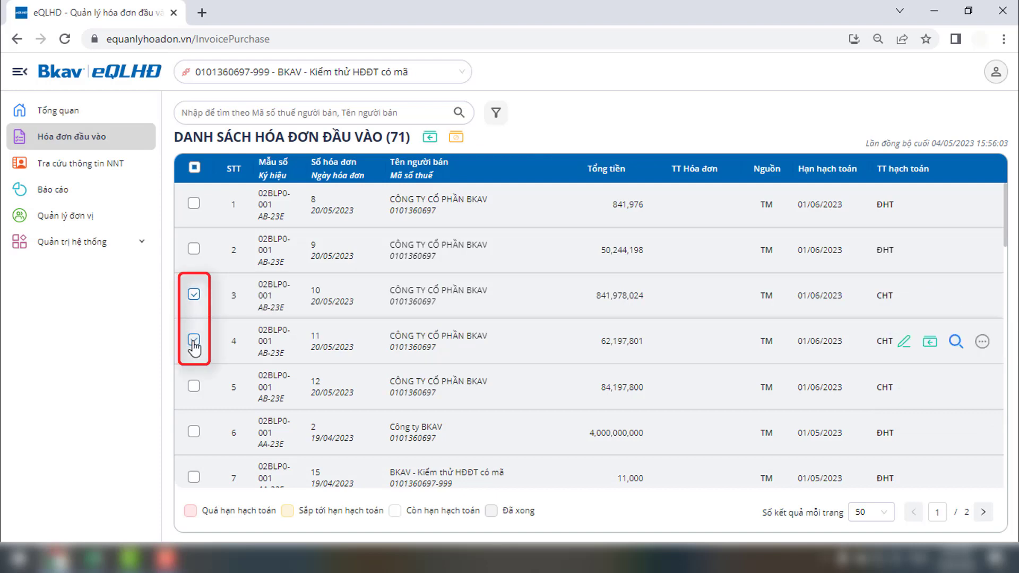
{"action": "left_click", "coordinate": [457, 139]}
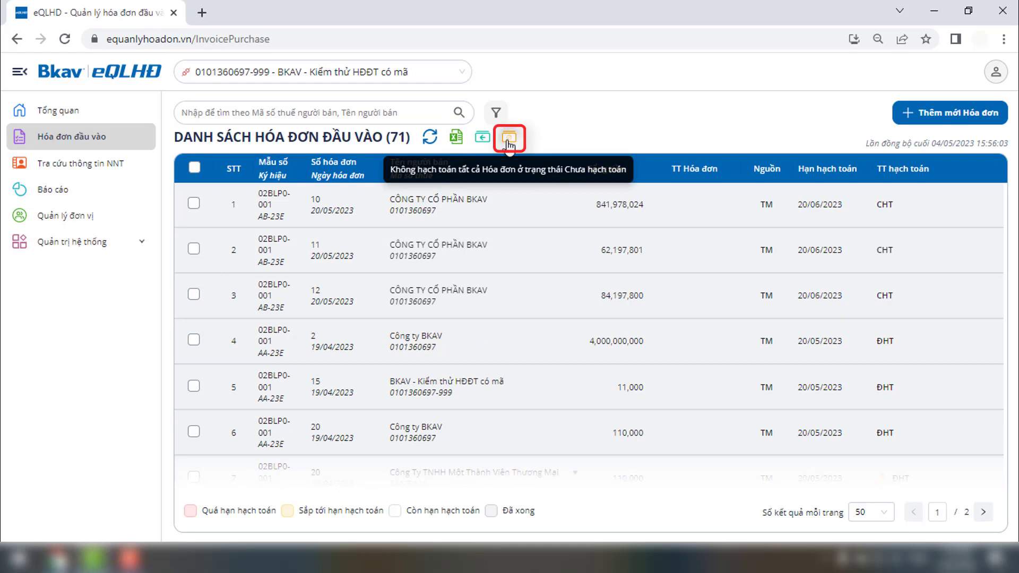
{"action": "left_click", "coordinate": [509, 139]}
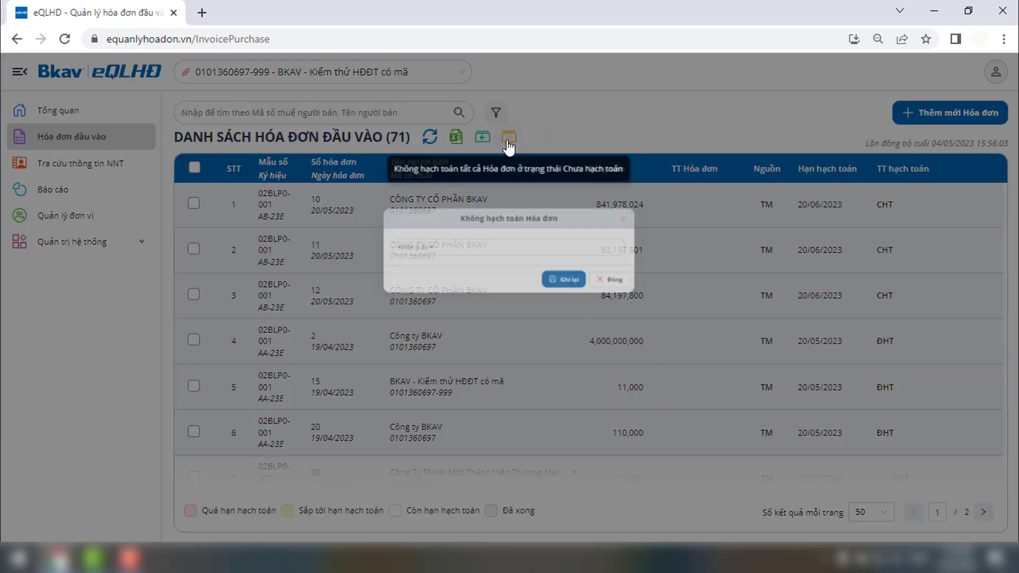
{"action": "left_click", "coordinate": [457, 286]}
{"action": "type", "text": "Hóa dơn không đủ chứng từ"}
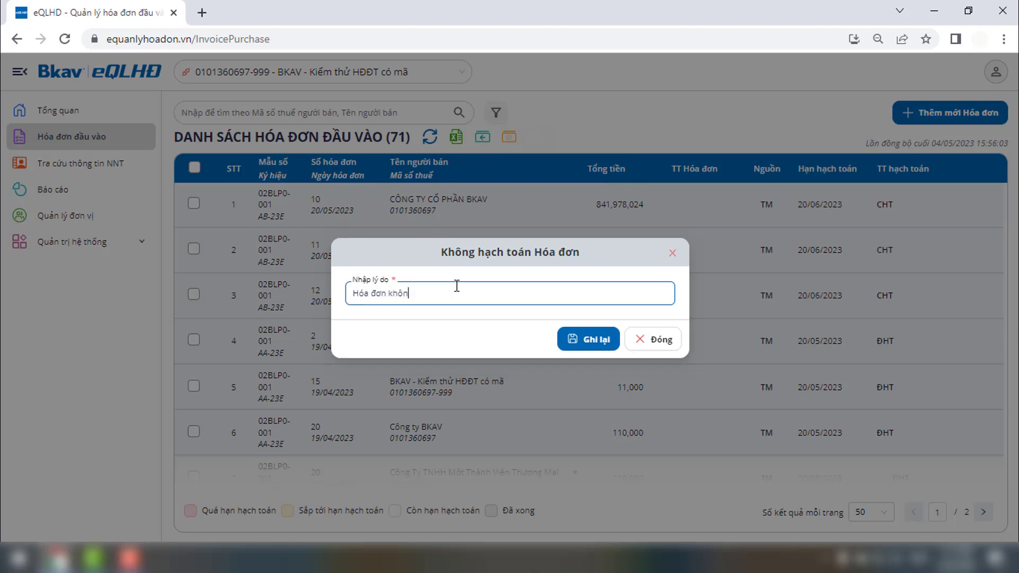
{"action": "left_click", "coordinate": [573, 344]}
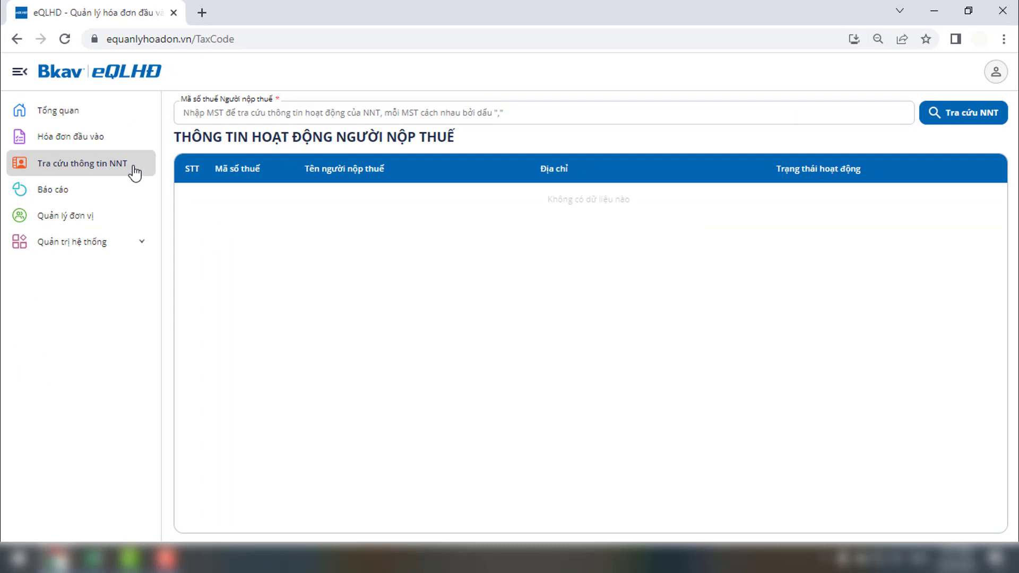
{"action": "left_click", "coordinate": [186, 112]}
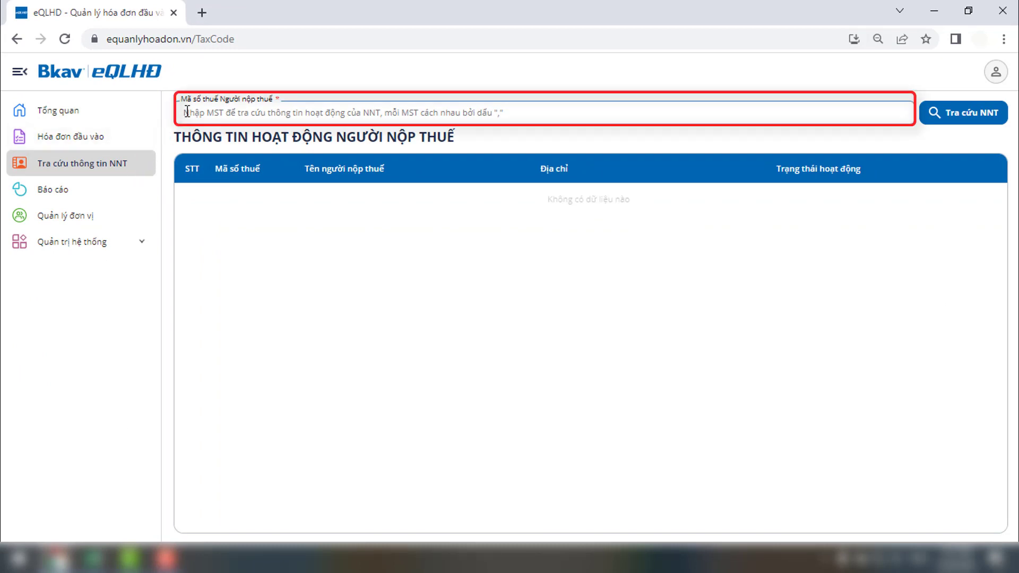
{"action": "key", "text": "ctrl+v"}
{"action": "left_click", "coordinate": [950, 121]}
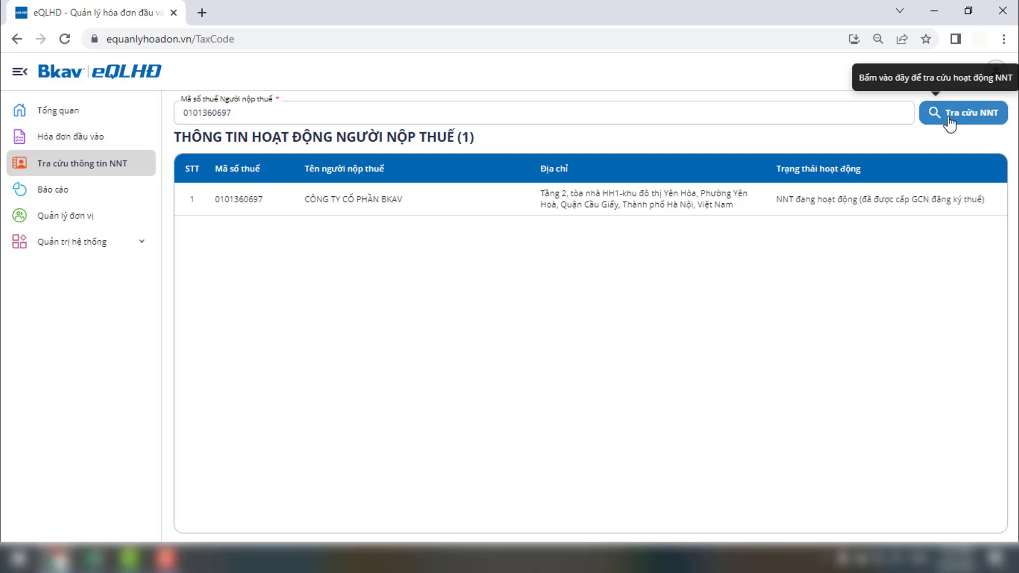
{"action": "left_click", "coordinate": [810, 113]}
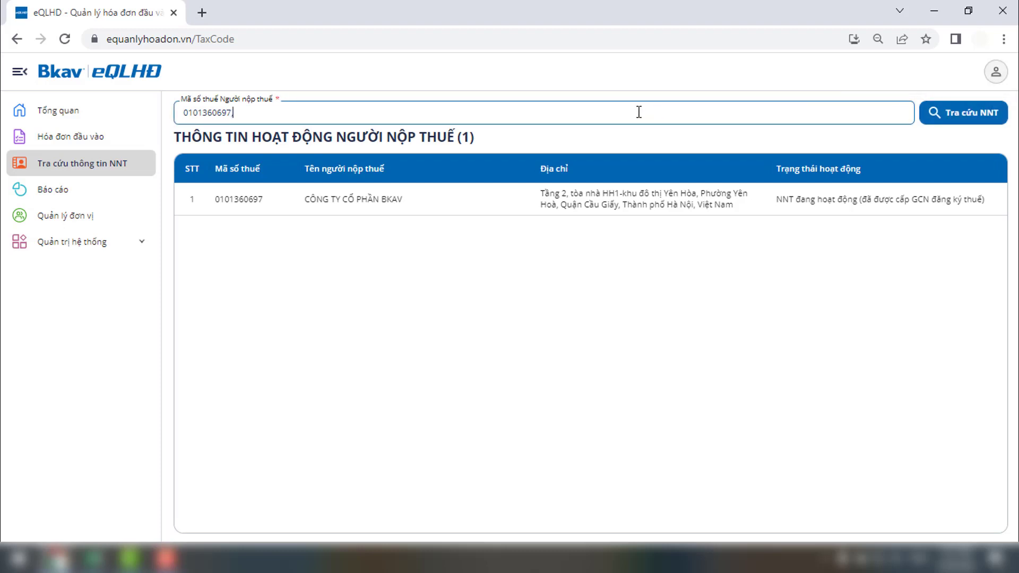
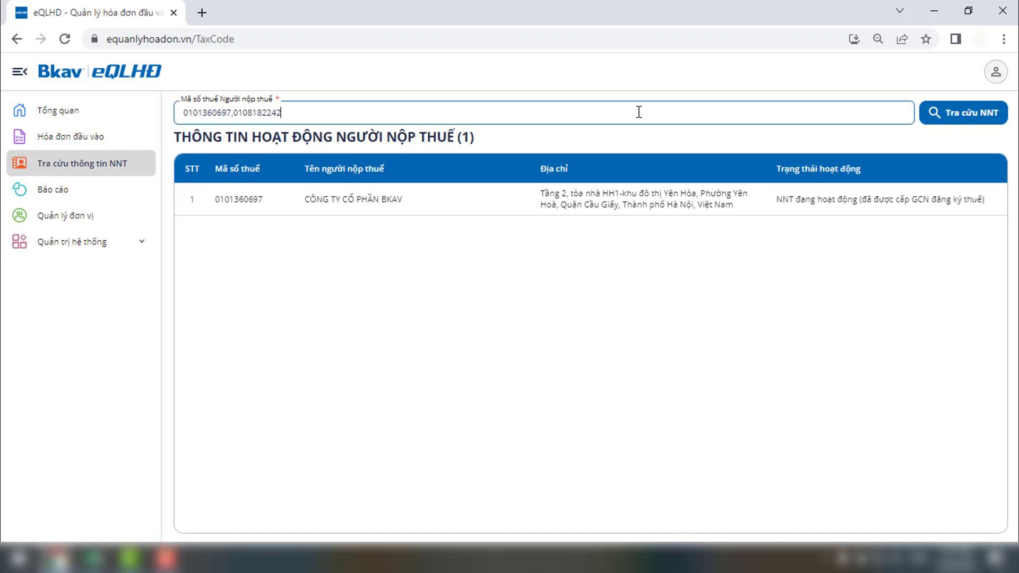
{"action": "left_click", "coordinate": [929, 123]}
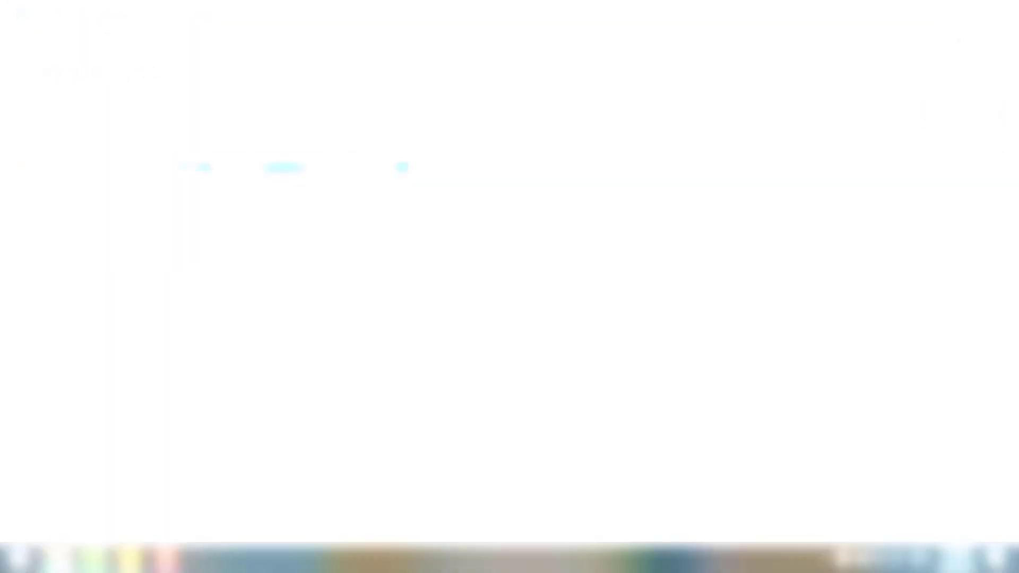
{"action": "left_click", "coordinate": [135, 191]}
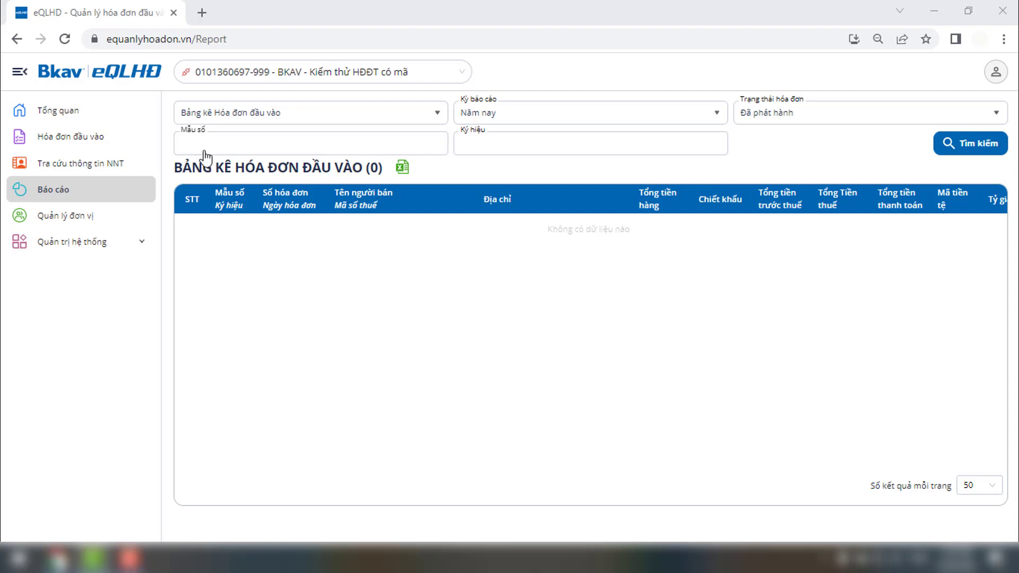
Step: Filter the input-invoice listing by form number 1 and symbol C23TAB, and export it to Excel
{"action": "left_click", "coordinate": [299, 119]}
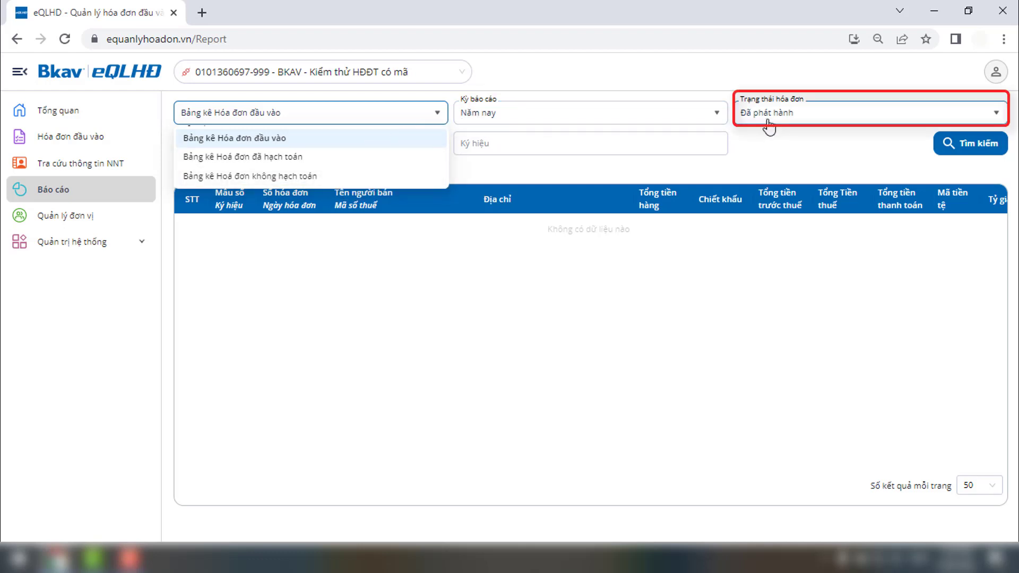
{"action": "left_click", "coordinate": [377, 152]}
{"action": "type", "text": "1"}
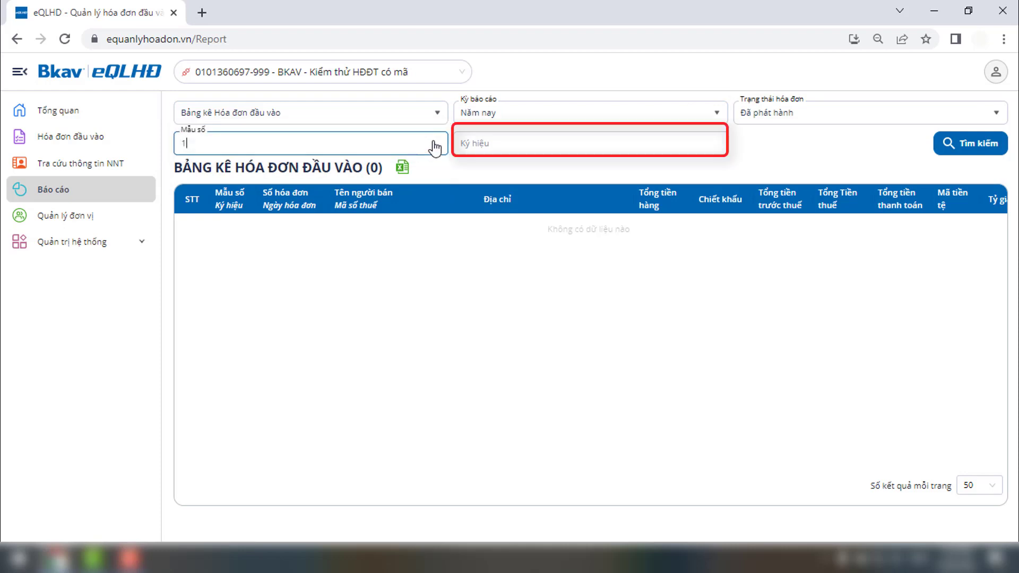
{"action": "left_click", "coordinate": [481, 146]}
{"action": "type", "text": "C23TAB"}
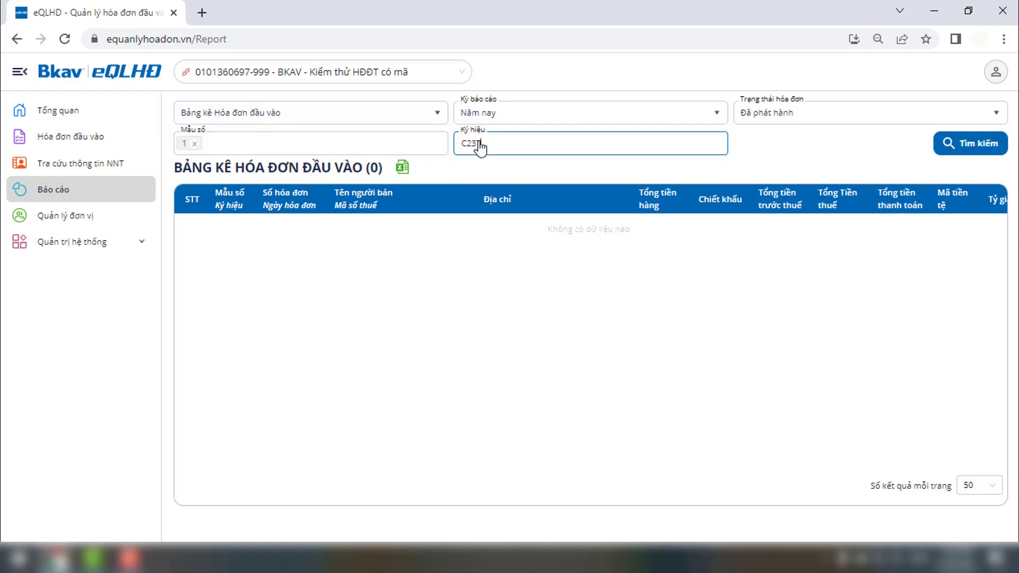
{"action": "left_click", "coordinate": [946, 153]}
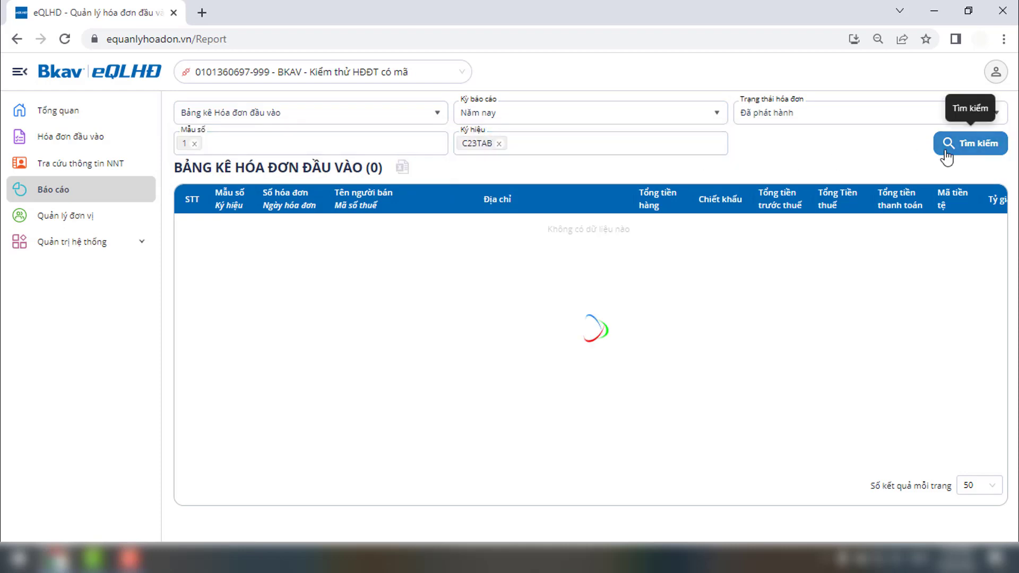
{"action": "left_click", "coordinate": [404, 171]}
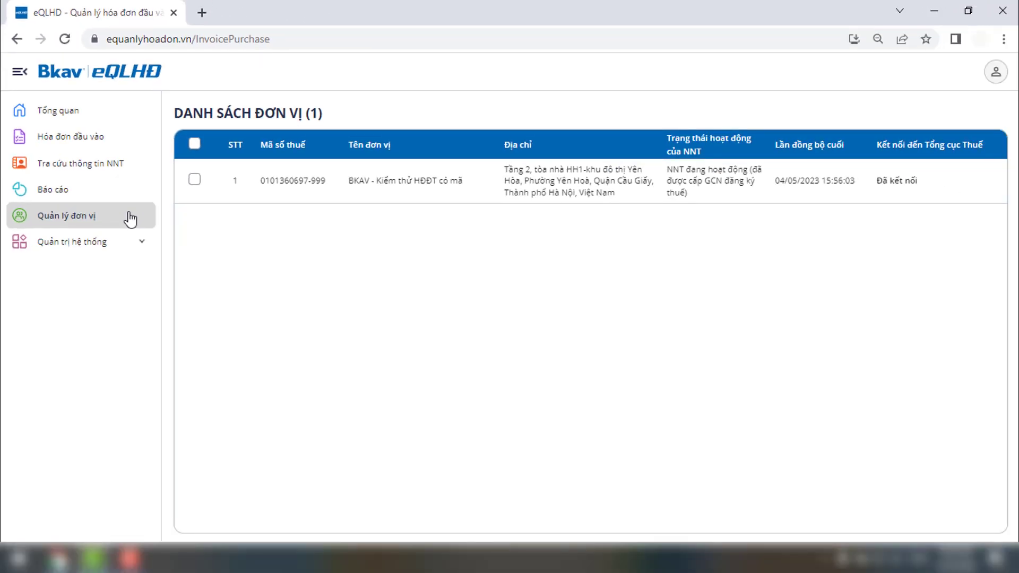
Step: Set the unit's accounting deadline to Ngày 20 of Tháng sau and save it
{"action": "mouse_move", "coordinate": [923, 183]}
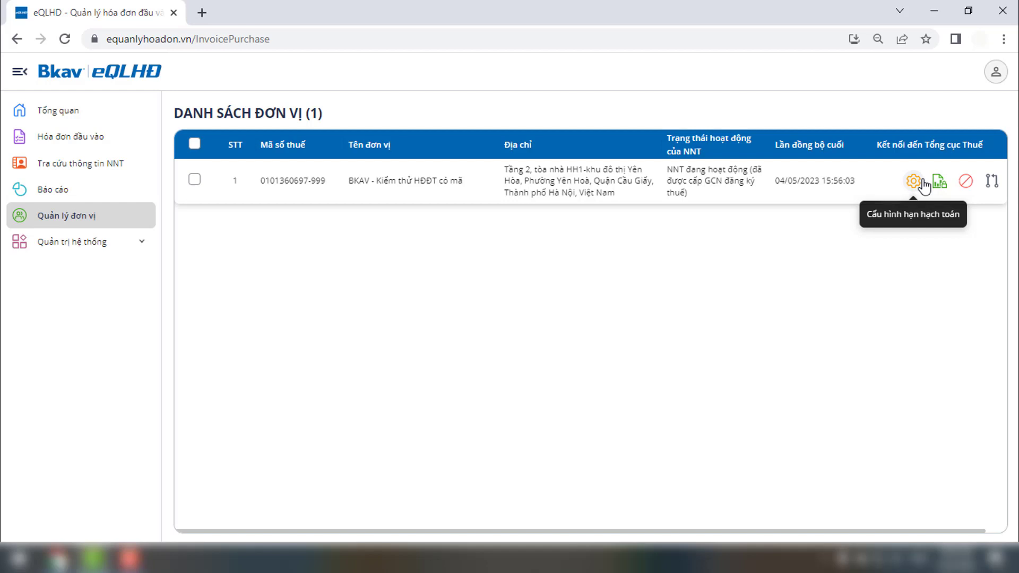
{"action": "left_click", "coordinate": [922, 183]}
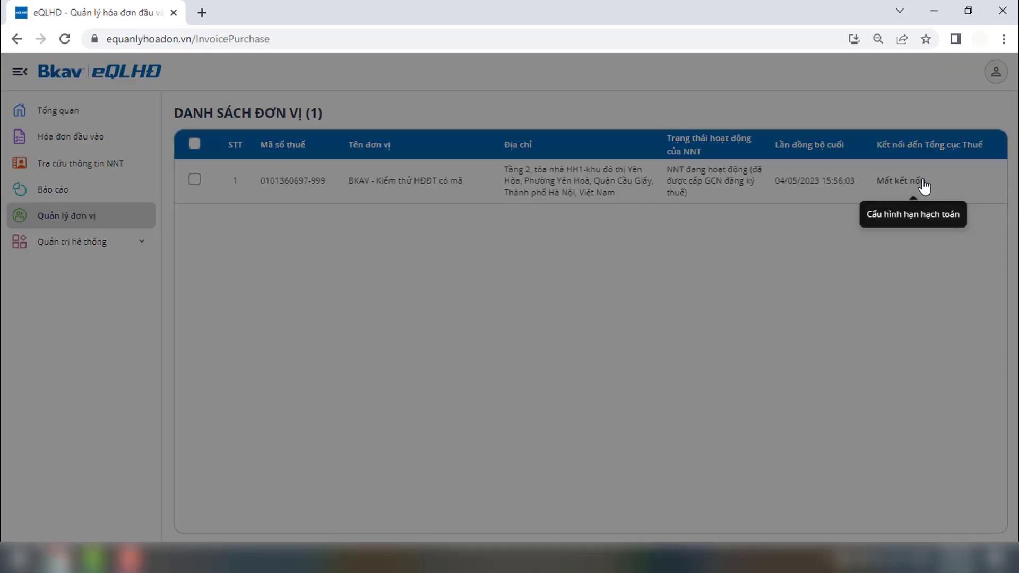
{"action": "left_click", "coordinate": [486, 270]}
{"action": "scroll", "coordinate": [467, 329], "scroll_direction": "down", "scroll_amount": 5}
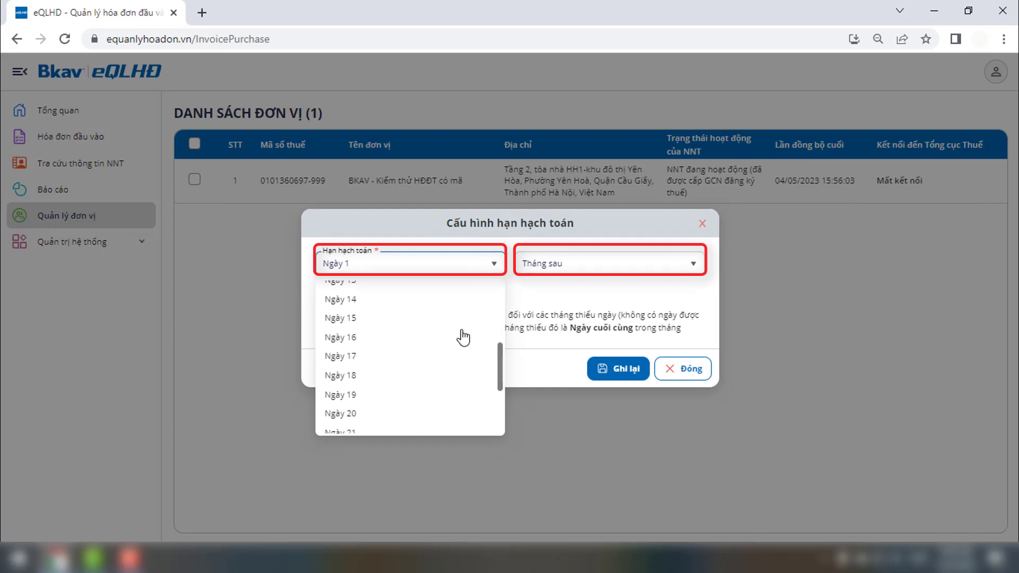
{"action": "left_click", "coordinate": [451, 356]}
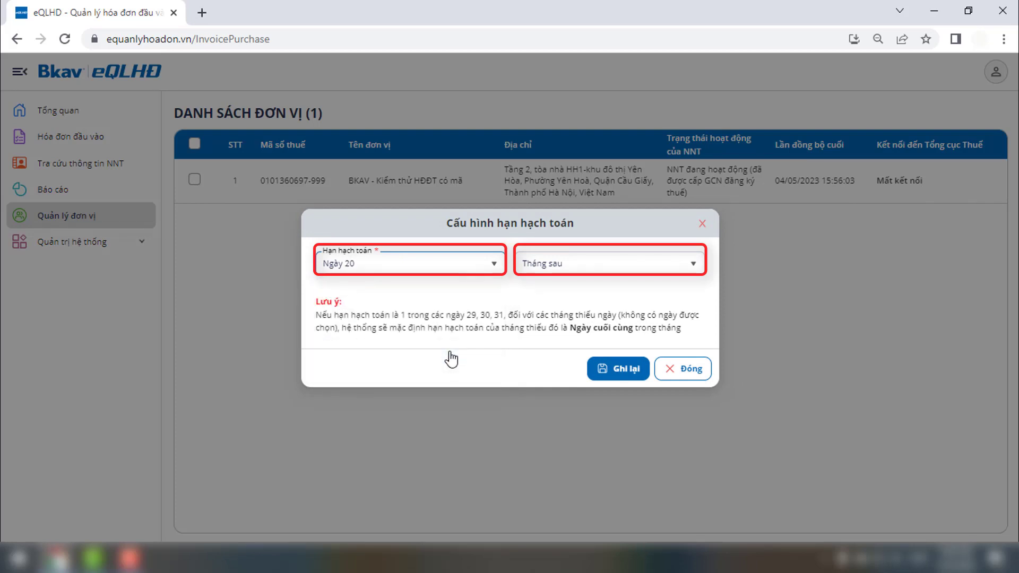
{"action": "left_click", "coordinate": [608, 370]}
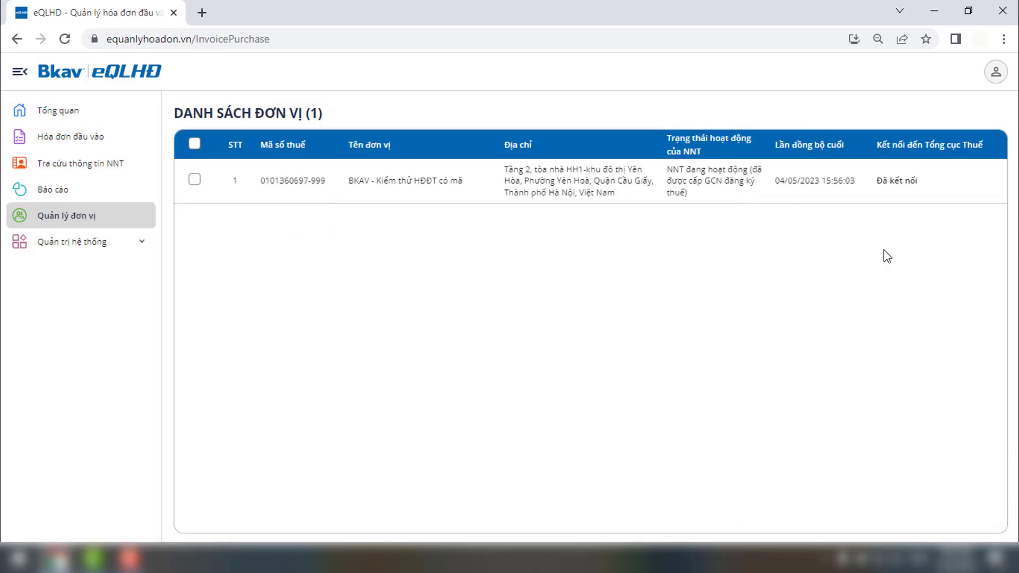
Step: Lock the unit's accounting books up to 01/11/2022 and save
{"action": "mouse_move", "coordinate": [939, 183]}
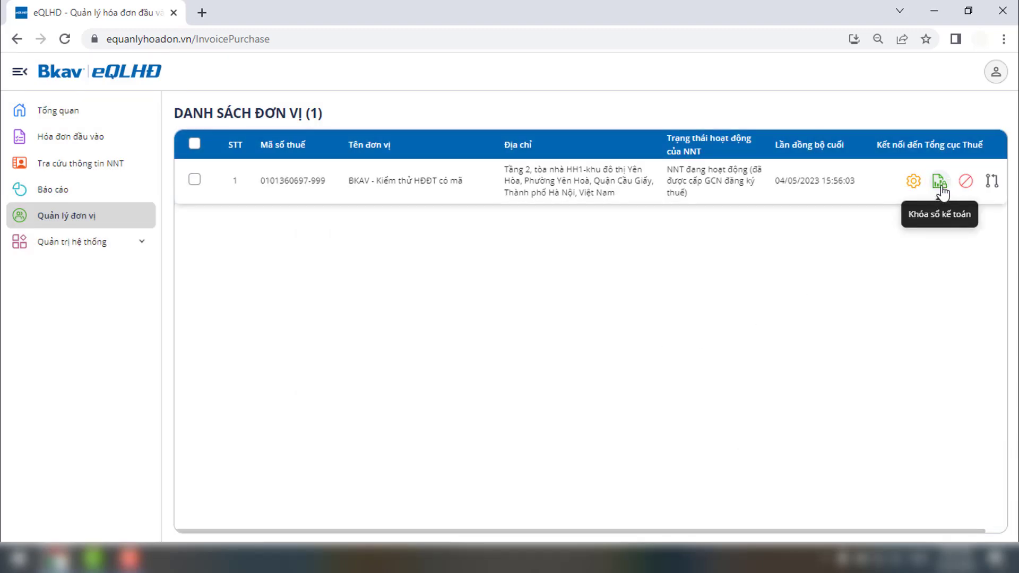
{"action": "left_click", "coordinate": [940, 182]}
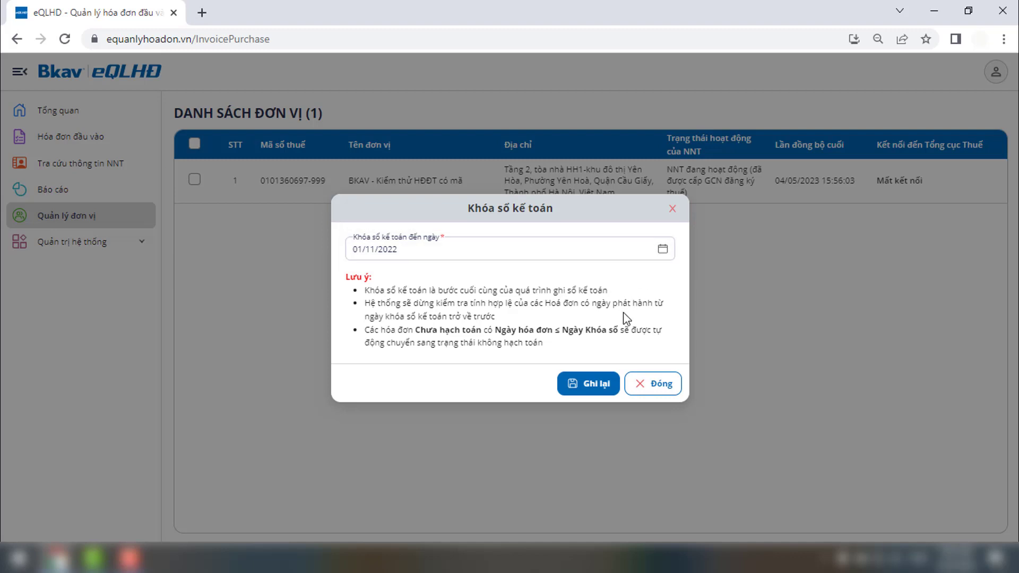
{"action": "left_click", "coordinate": [584, 393]}
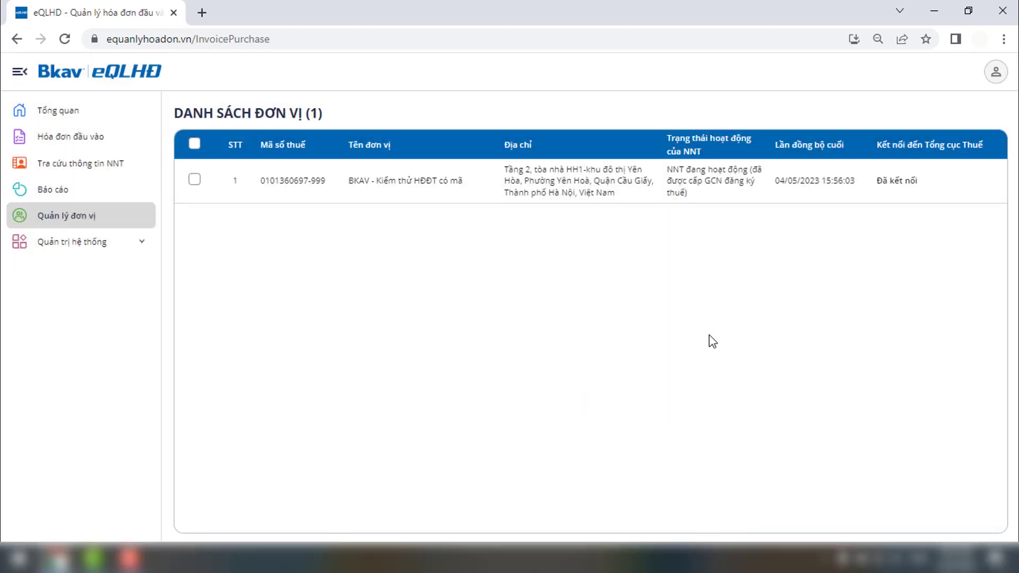
{"action": "mouse_move", "coordinate": [950, 200]}
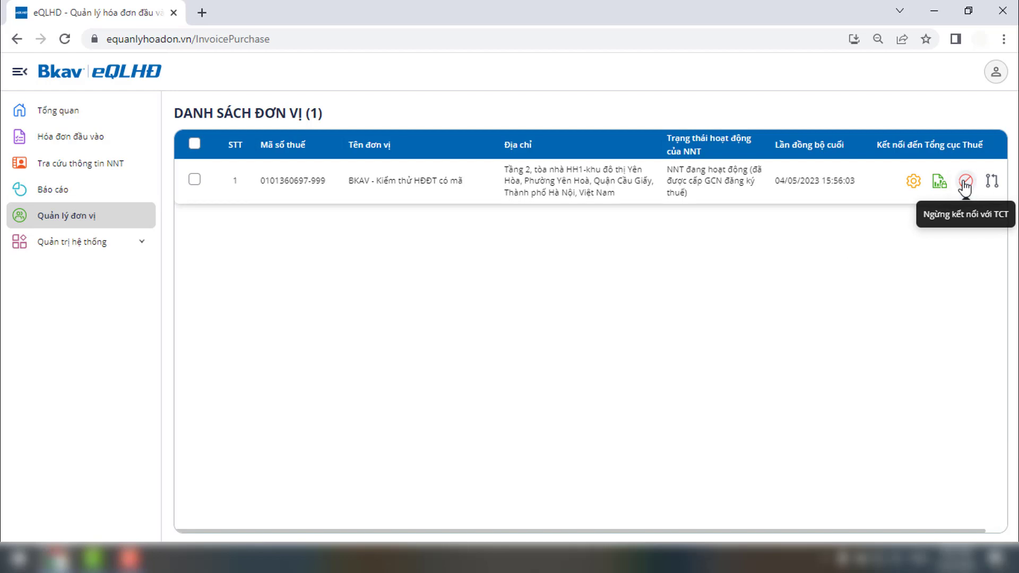
Step: Stop the unit's tax-authority connection with the reason 'Không sử dụng'
{"action": "left_click", "coordinate": [965, 183]}
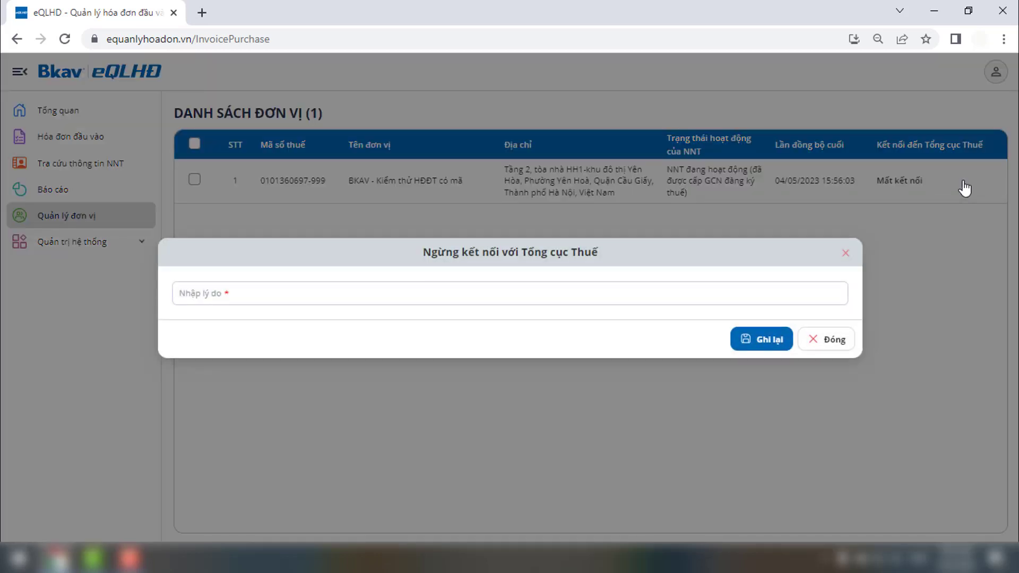
{"action": "left_click", "coordinate": [785, 293]}
{"action": "type", "text": "Không"}
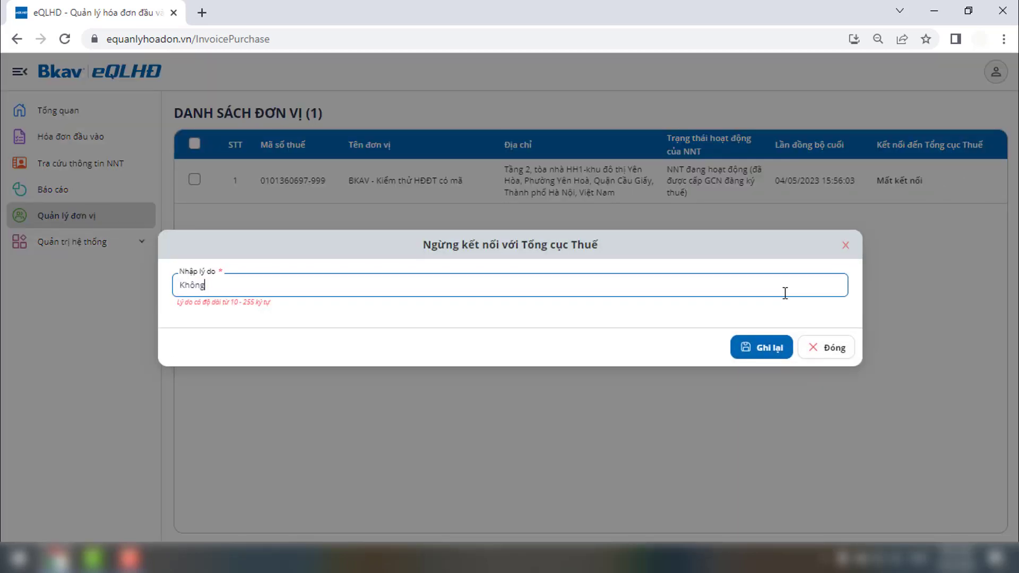
{"action": "type", "text": " sử dụng"}
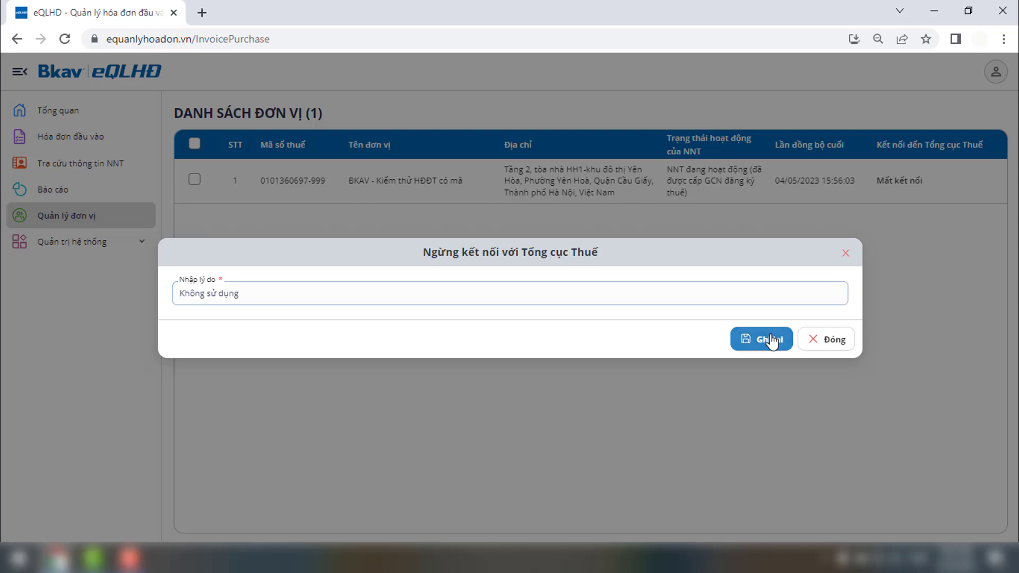
{"action": "left_click", "coordinate": [770, 340]}
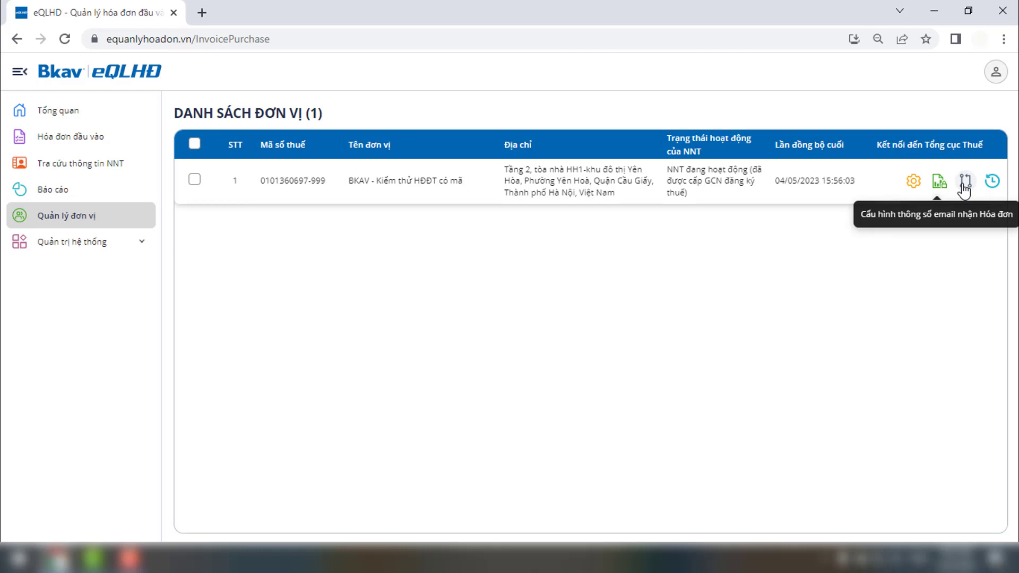
Step: Connect a Google account as the unit's Gmail invoice mailbox, then show the Người sử dụng list
{"action": "left_click", "coordinate": [964, 186]}
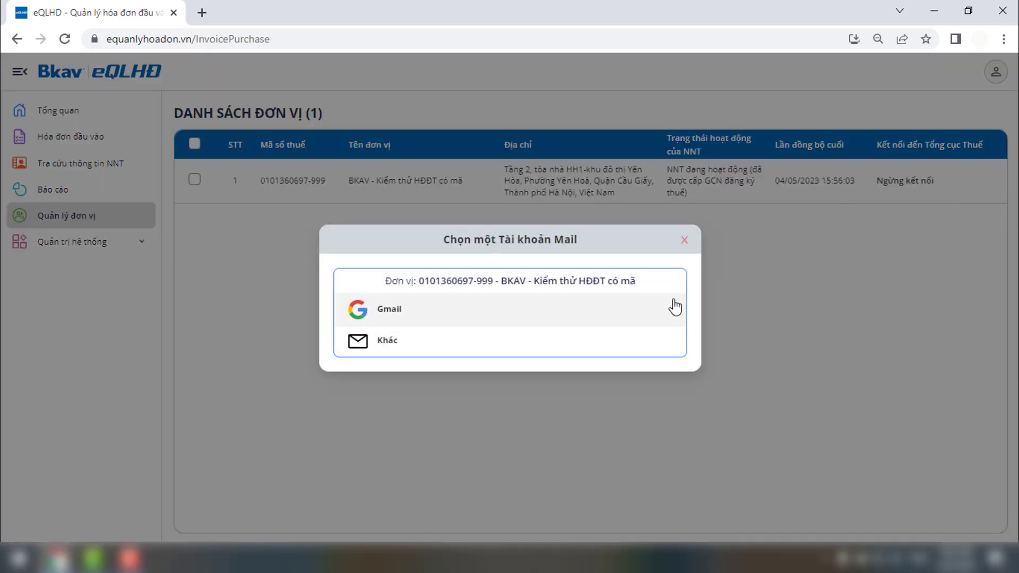
{"action": "left_click", "coordinate": [653, 317]}
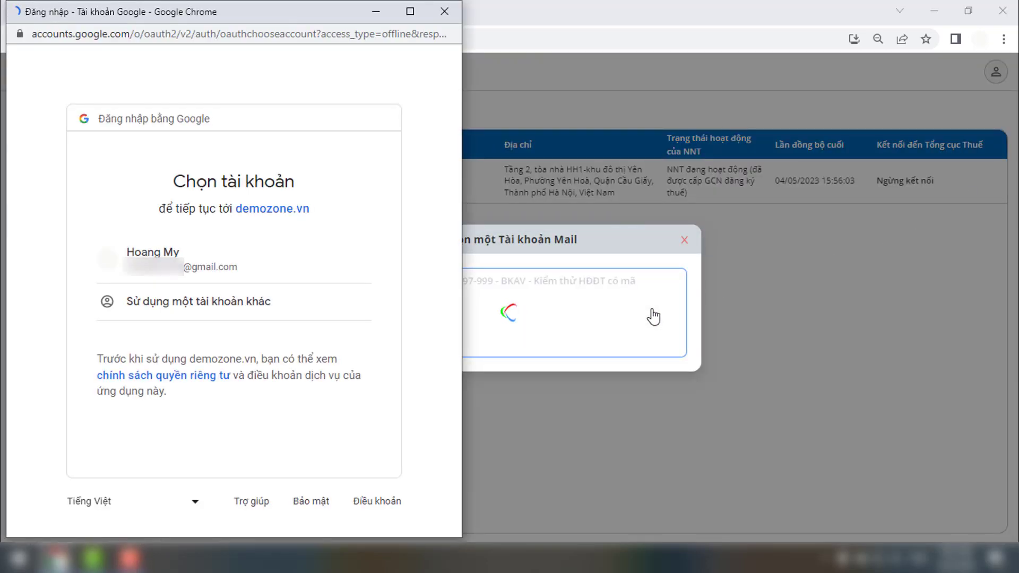
{"action": "left_click", "coordinate": [359, 274]}
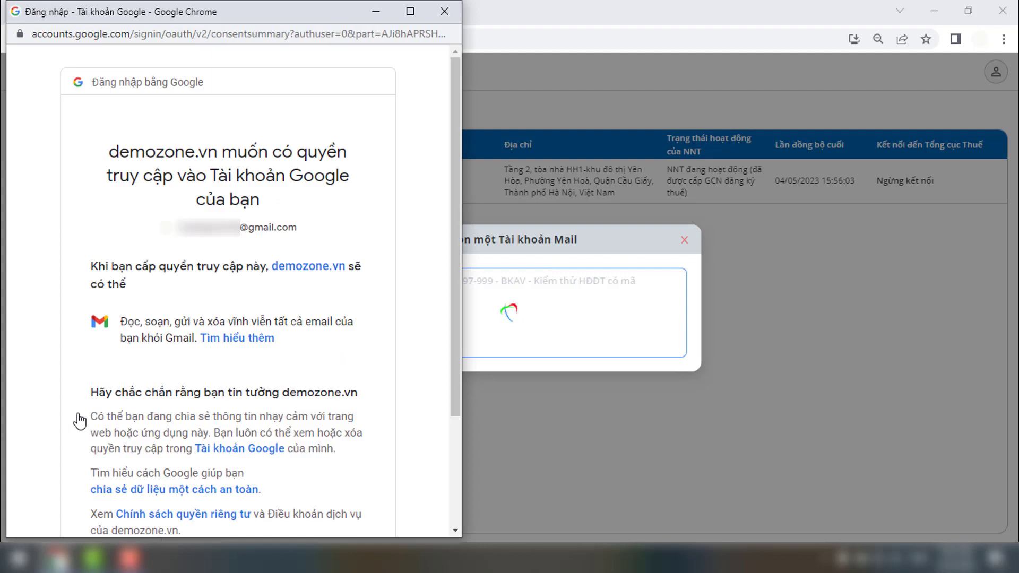
{"action": "scroll", "coordinate": [79, 419], "scroll_direction": "down", "scroll_amount": 3}
{"action": "left_click", "coordinate": [278, 431]}
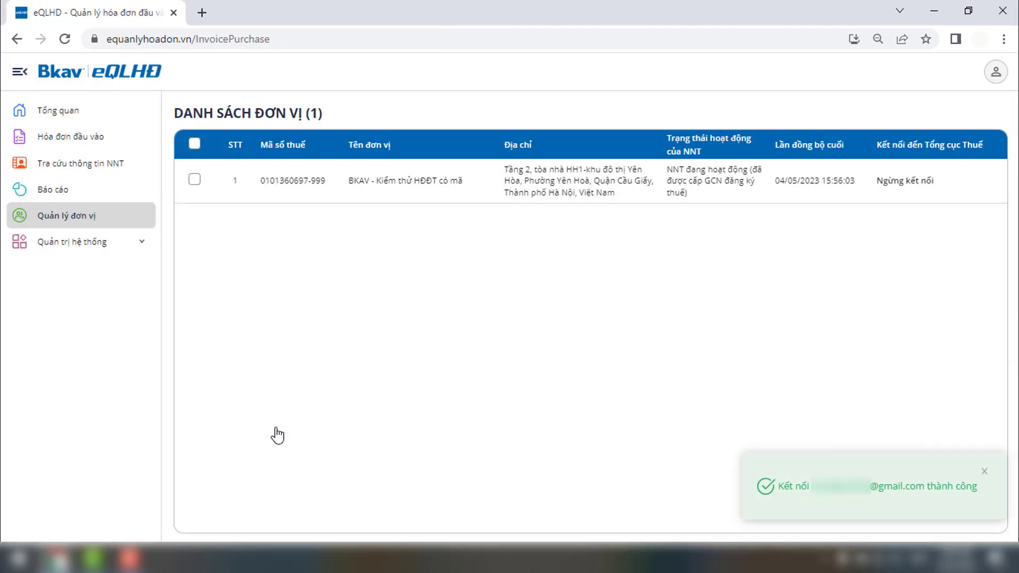
{"action": "left_click", "coordinate": [128, 245]}
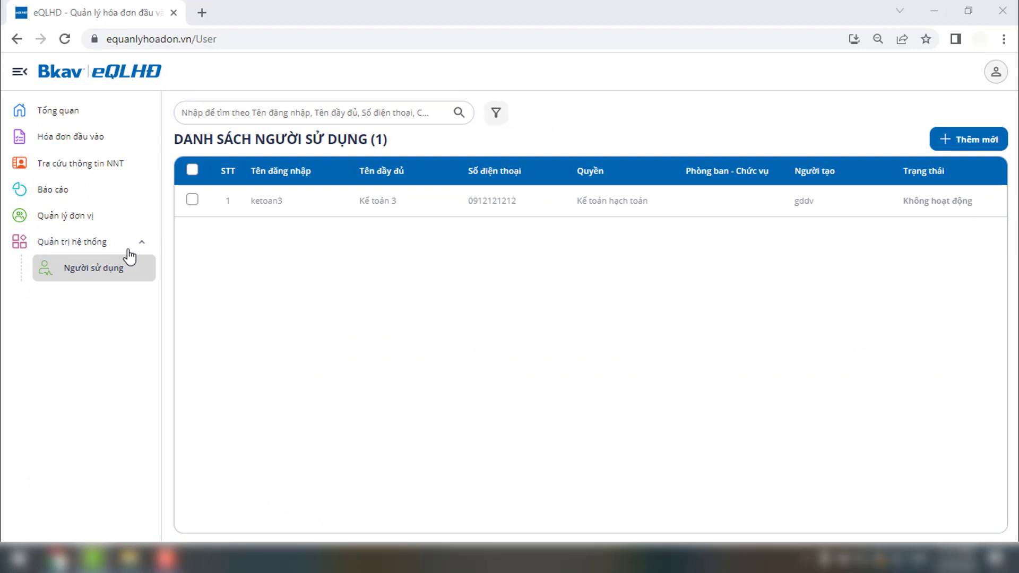
Step: Add new user ketoan5 named 'Kế toán 5', entering a password twice and a contact phone
{"action": "left_click", "coordinate": [962, 144]}
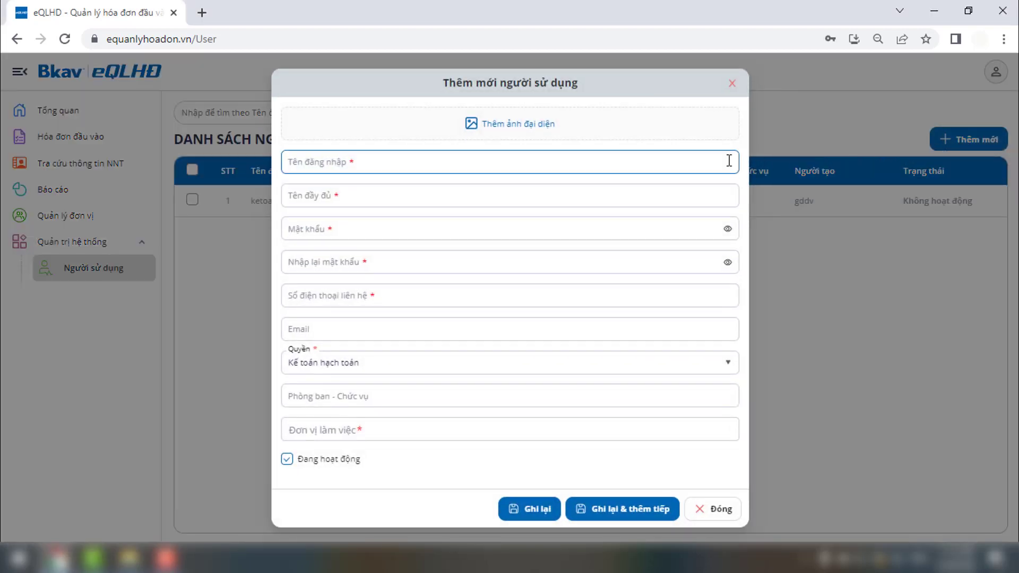
{"action": "left_click", "coordinate": [729, 160]}
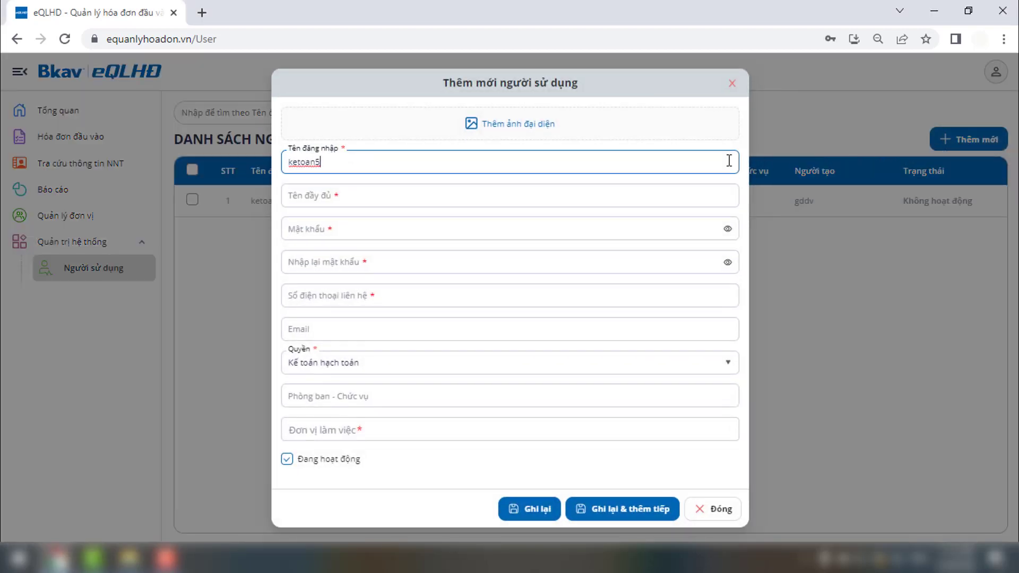
{"action": "key", "text": "Tab"}
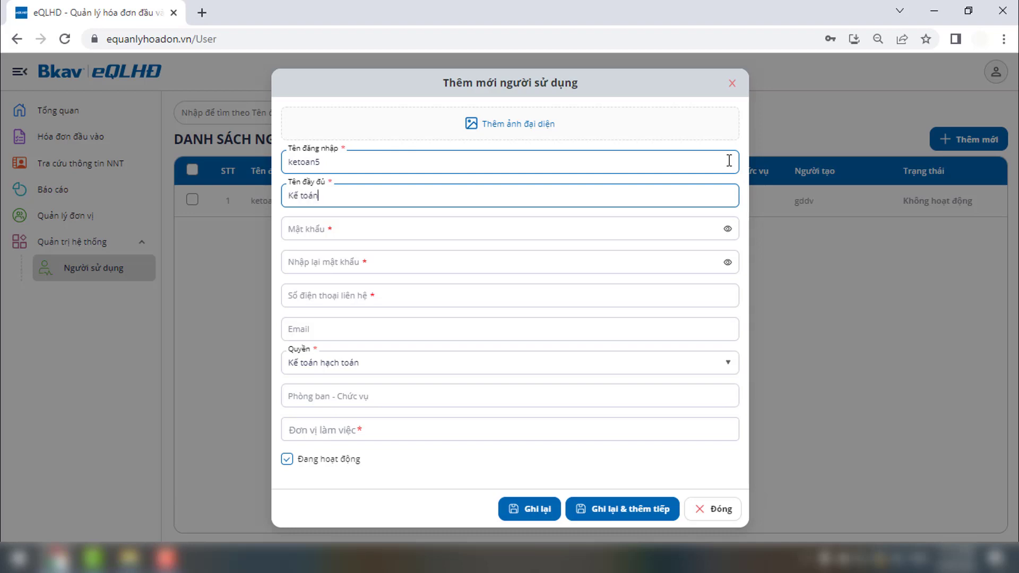
{"action": "key", "text": "Tab"}
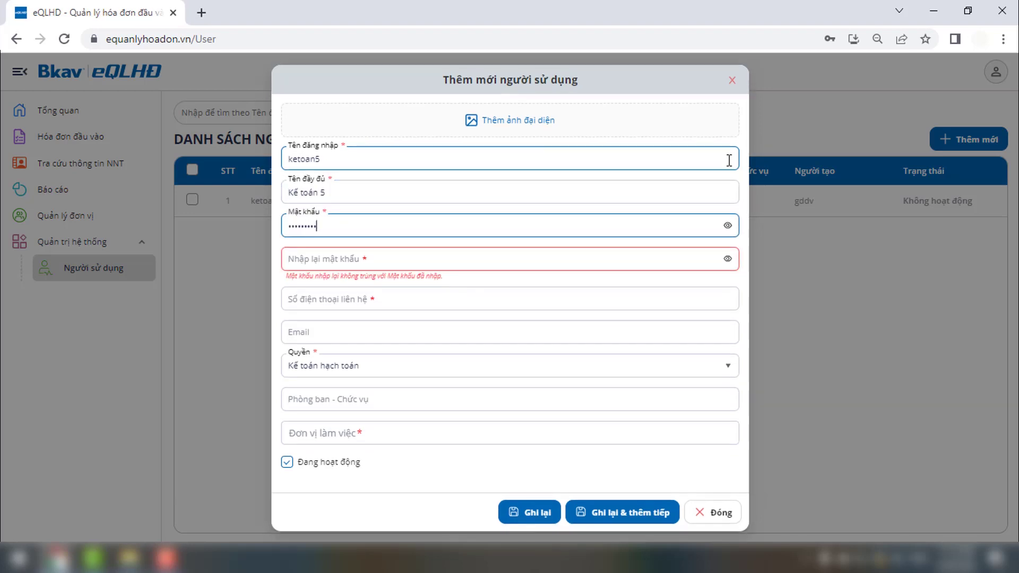
{"action": "key", "text": "Tab"}
{"action": "key", "text": "Tab"}
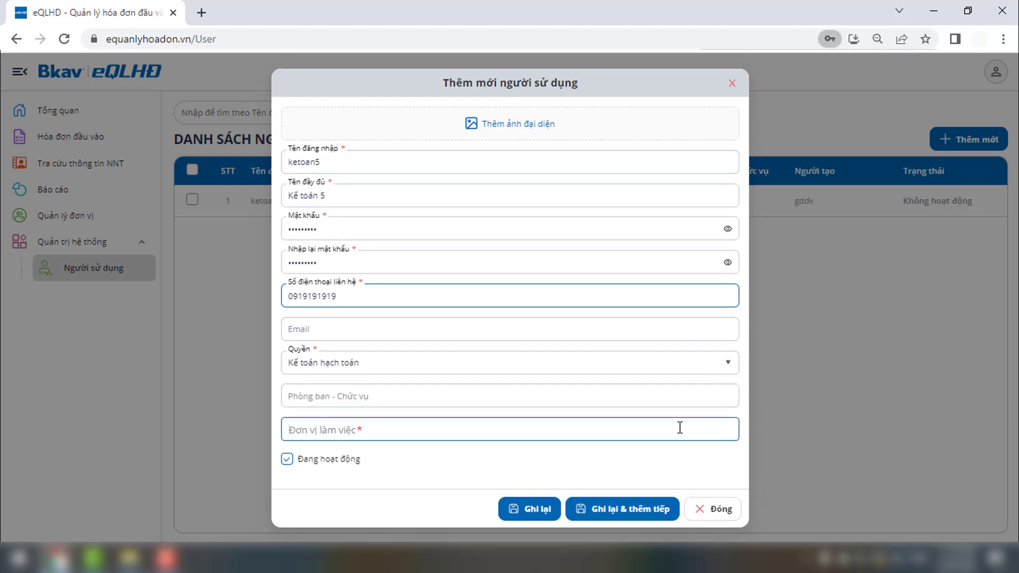
Step: Assign the user to working unit BKAV - Kiểm thử HĐĐT and save
{"action": "left_click", "coordinate": [679, 428]}
{"action": "left_click", "coordinate": [290, 459]}
{"action": "left_click", "coordinate": [521, 516]}
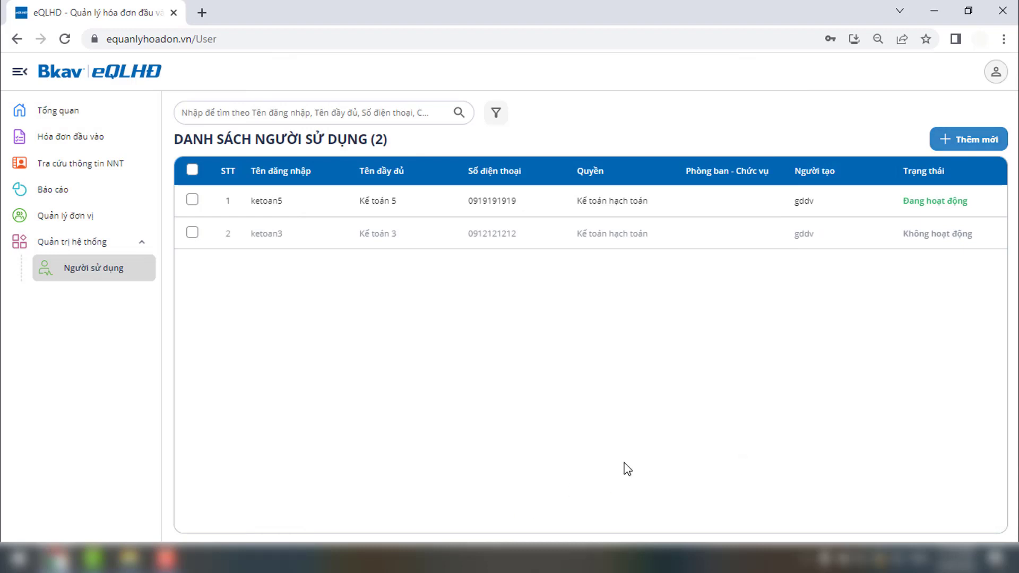
{"action": "mouse_move", "coordinate": [939, 203]}
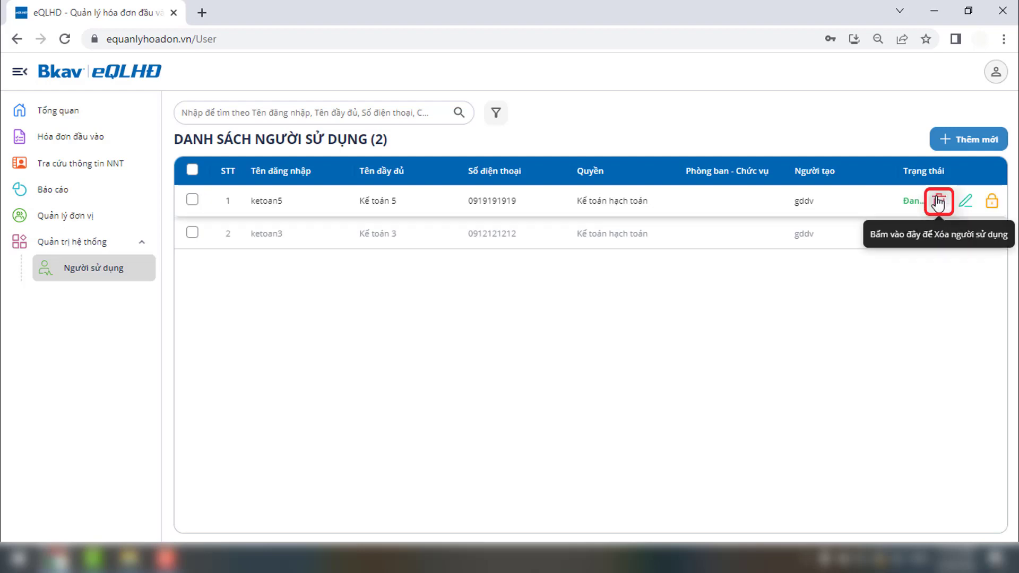